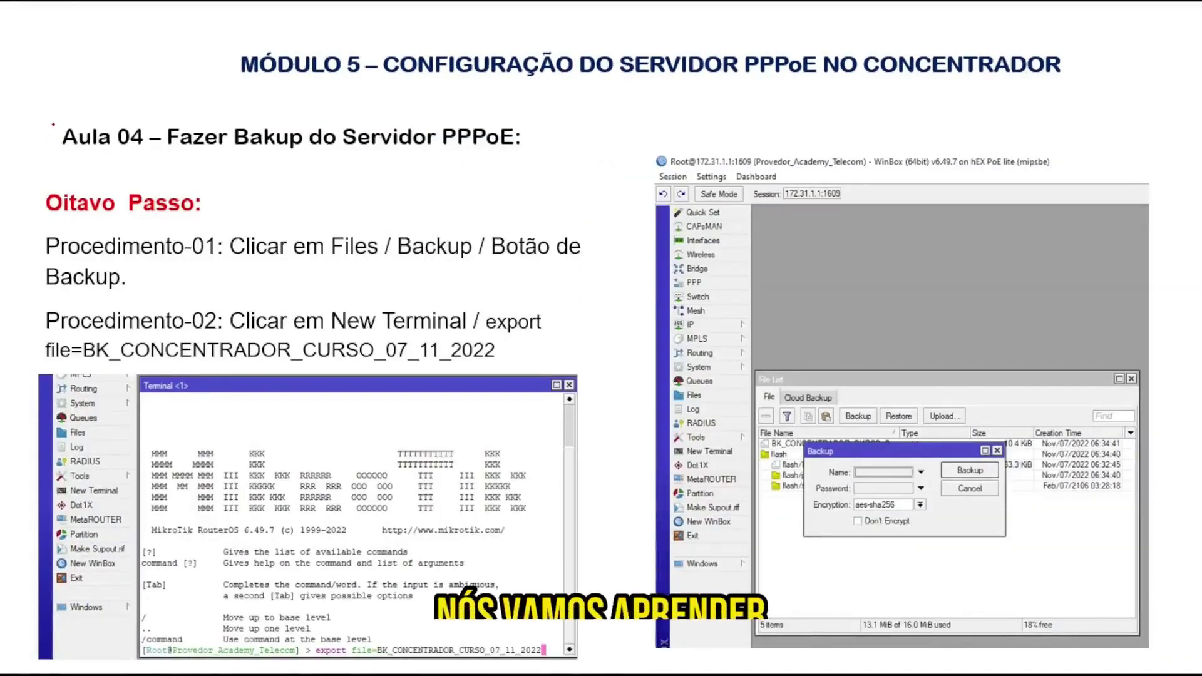
mouse_move(50, 126)
mouse_down()
mouse_move(49, 156)
mouse_move(313, 166)
mouse_move(550, 152)
mouse_move(98, 101)
mouse_up()
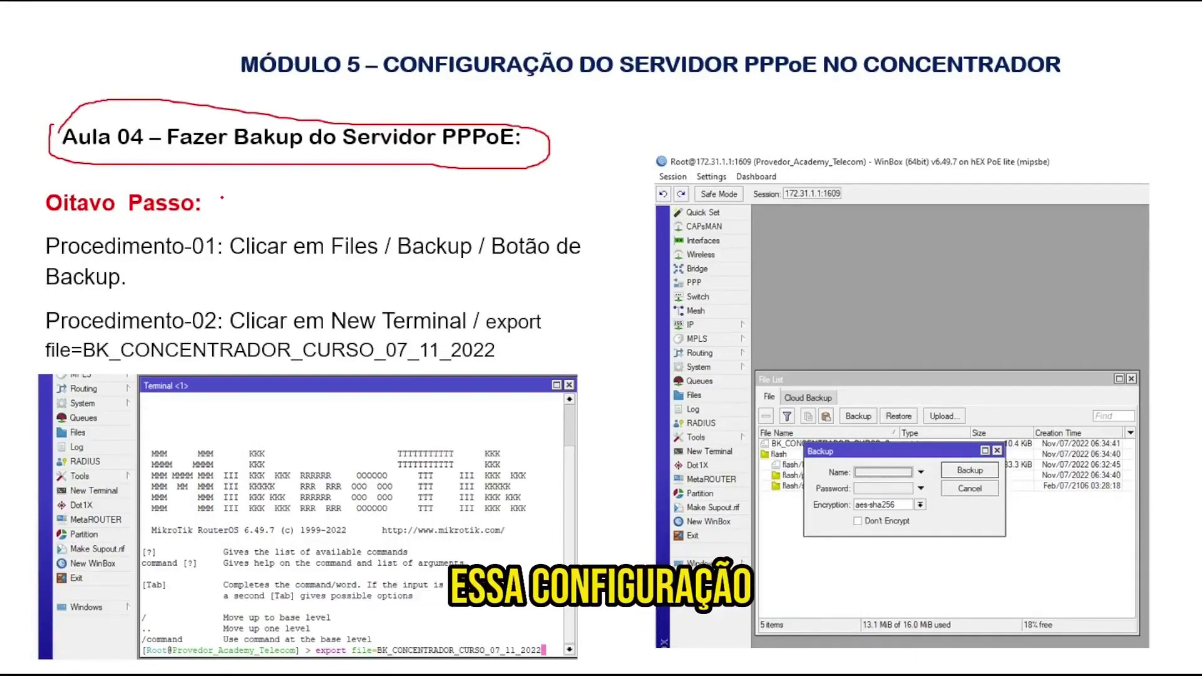
key(Right)
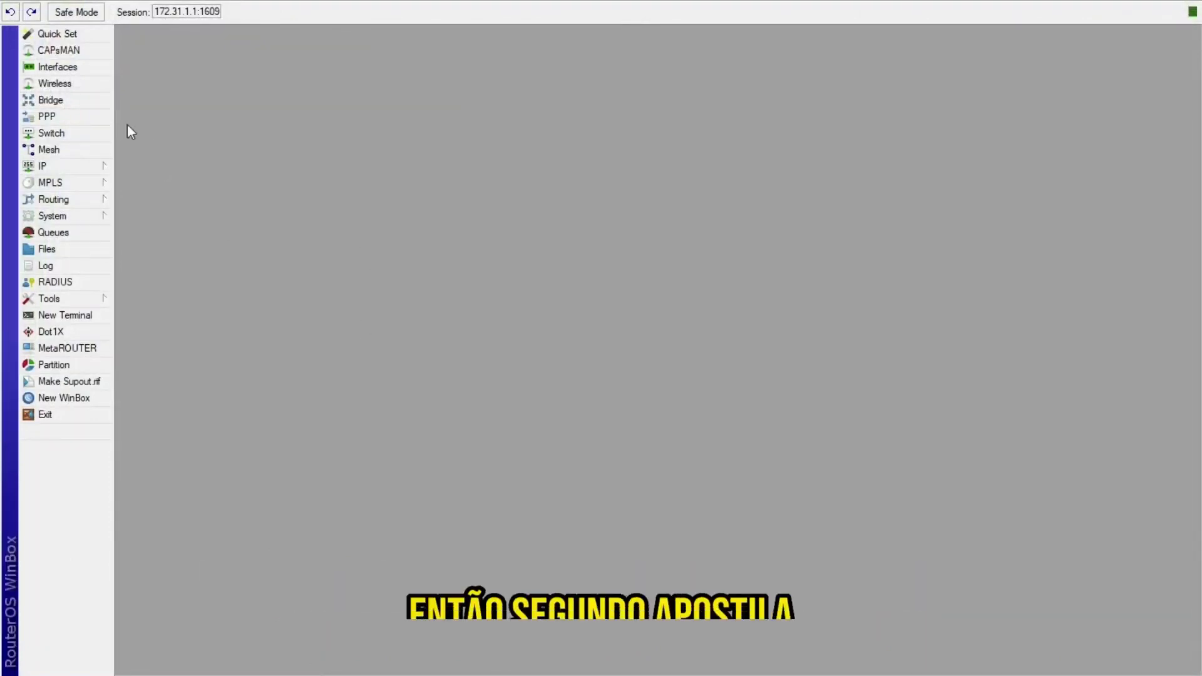
Open the interface list, widen its Name column, and inspect ether1's general settings and comment without changing them
click(62, 72)
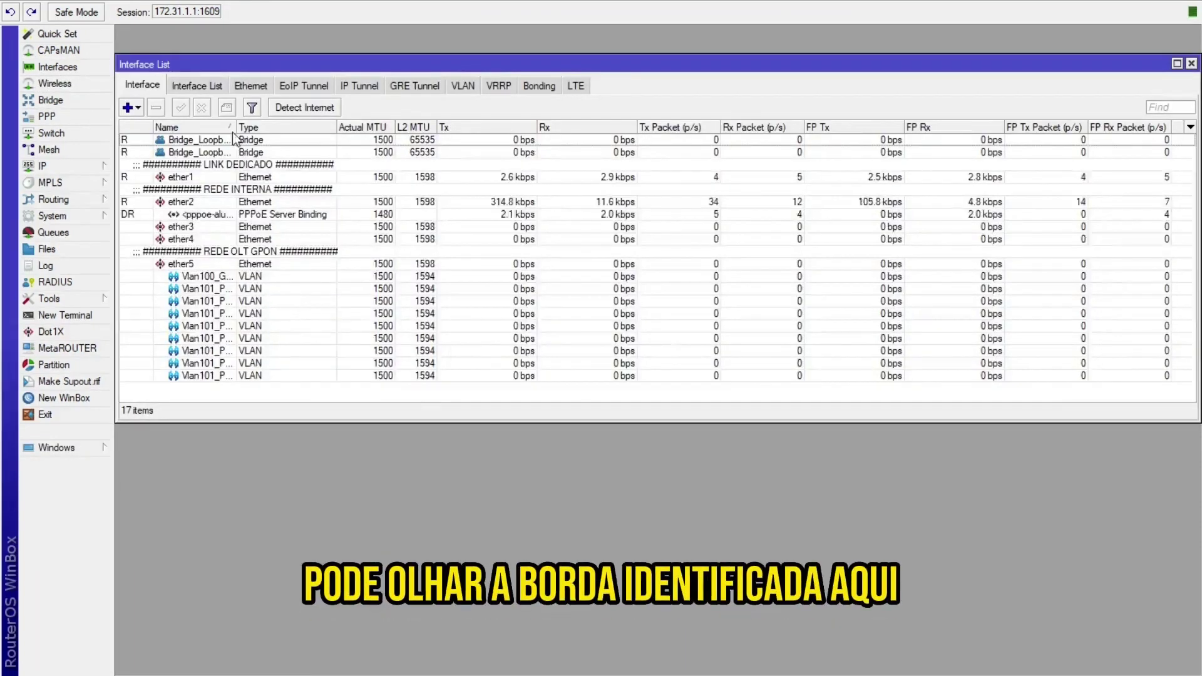
drag(233, 127, 383, 127)
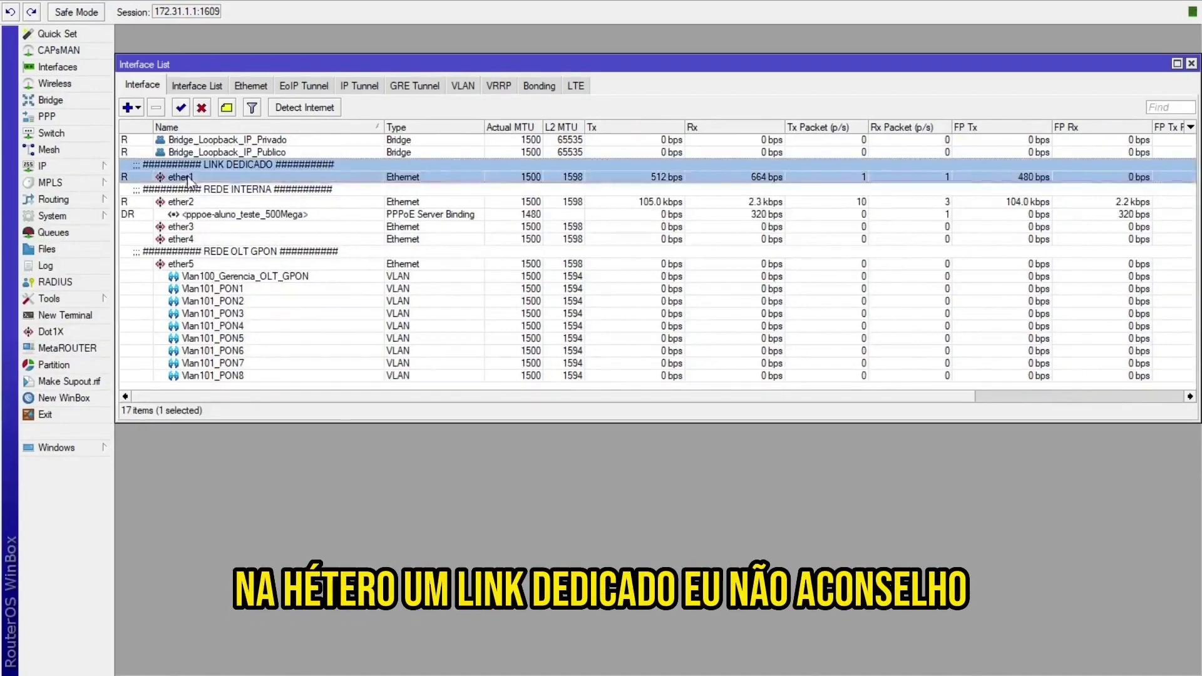
click(232, 178)
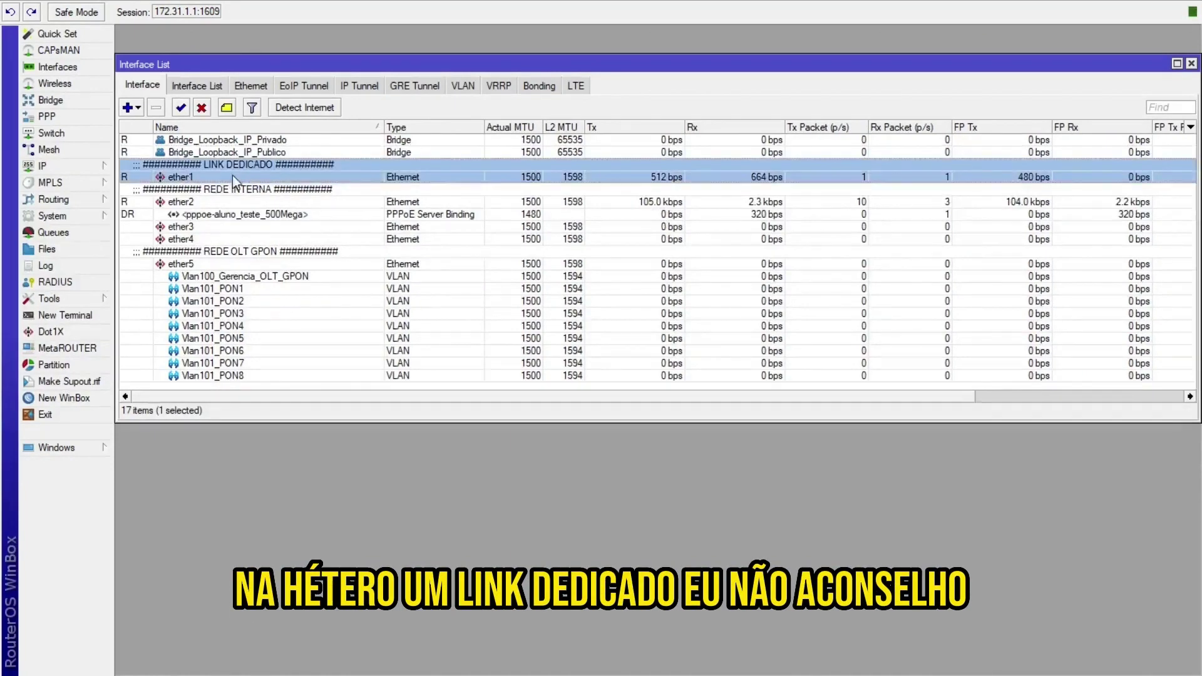
double_click(179, 180)
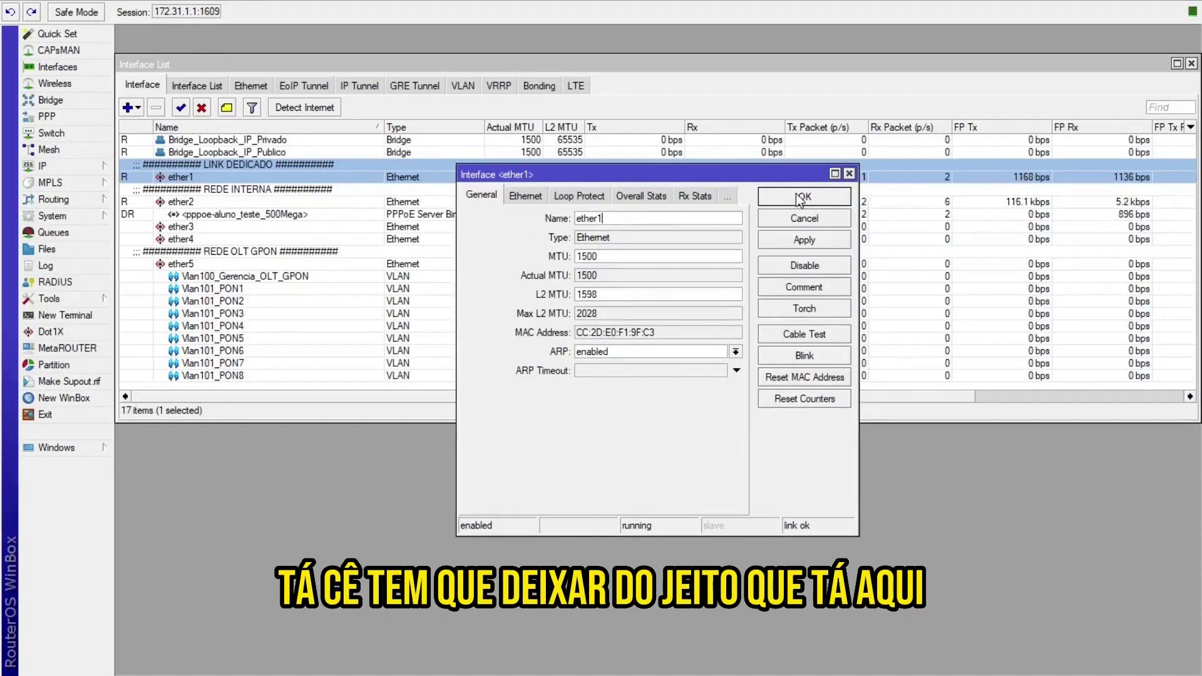
click(801, 288)
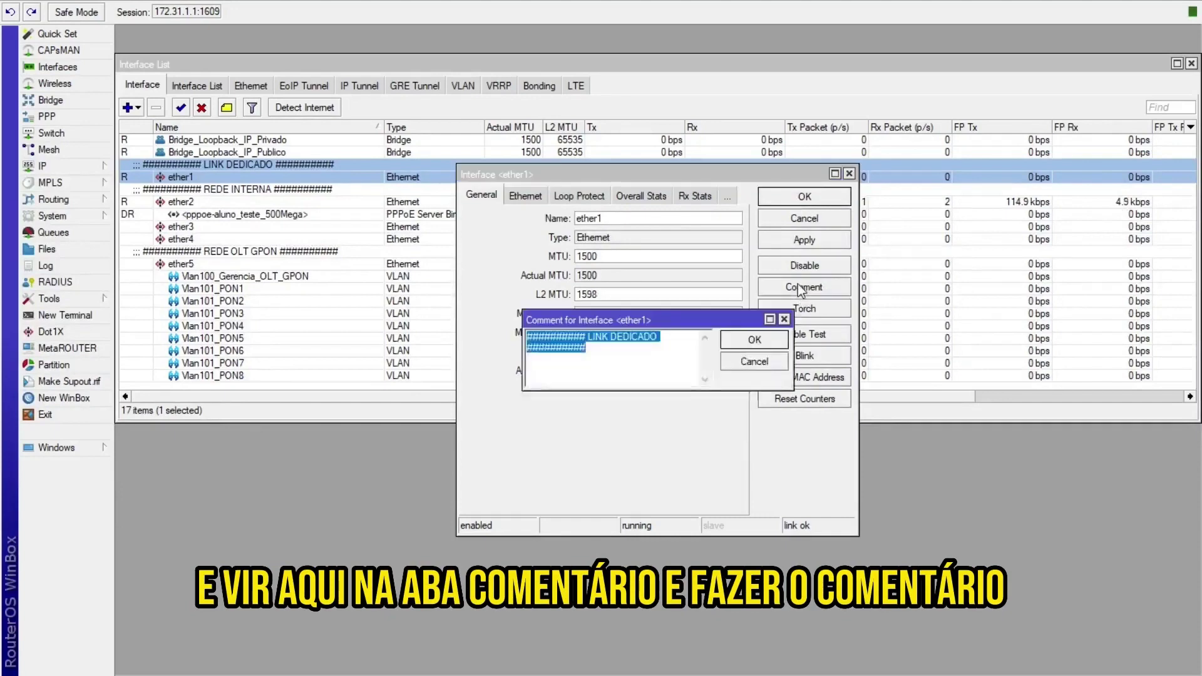
click(784, 319)
click(849, 174)
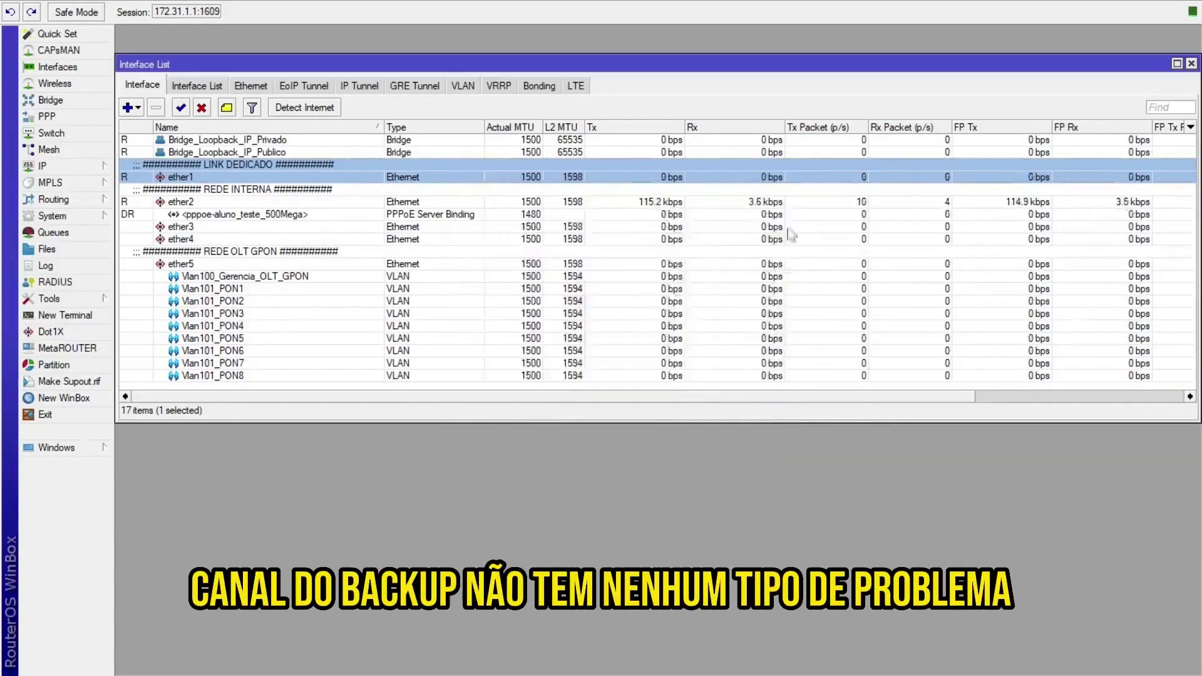
Check the internal network interface ether2 and view the status and traffic of its connected PPPoE client
click(225, 202)
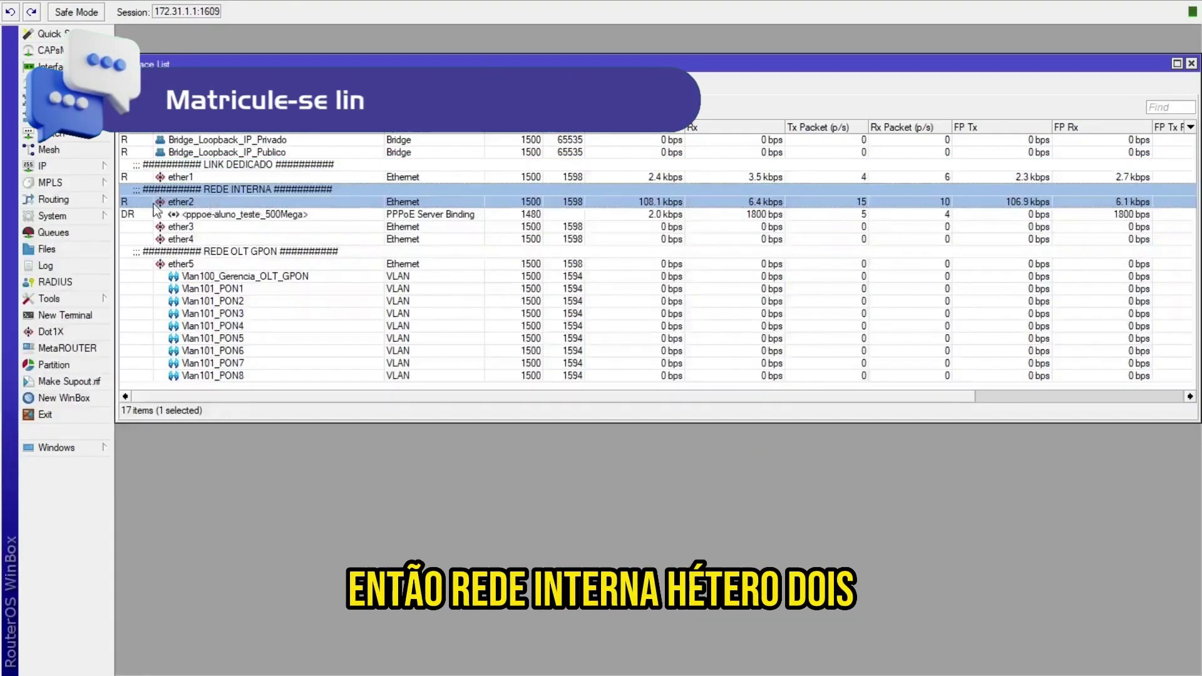
click(241, 216)
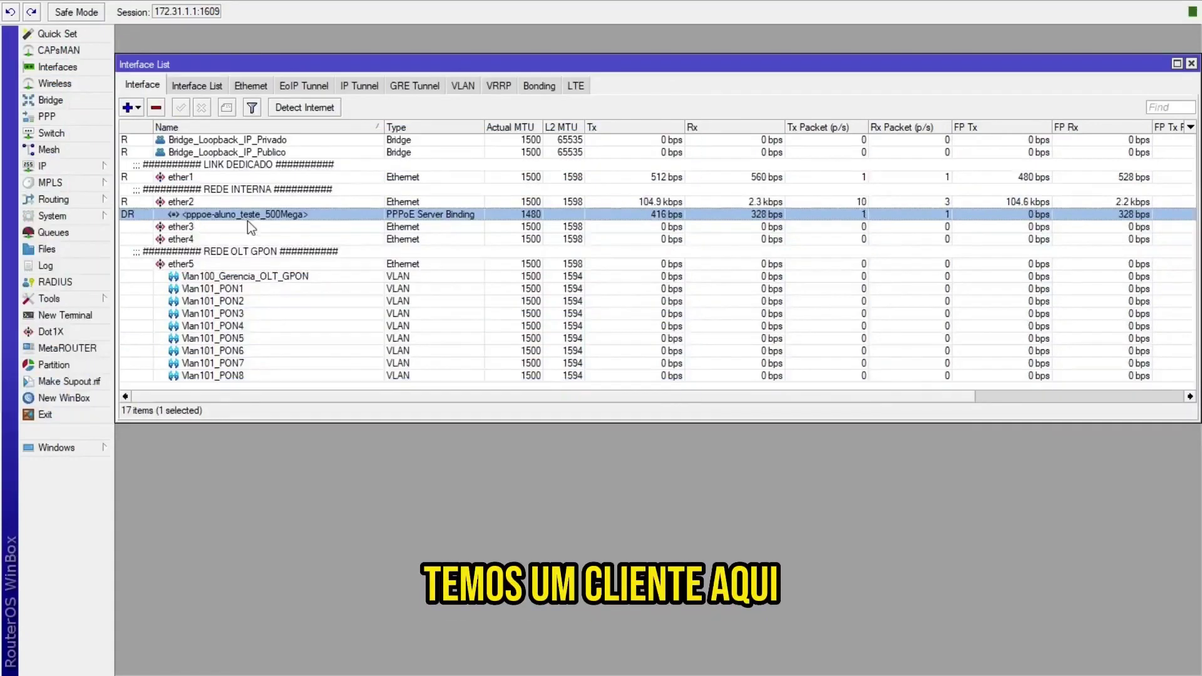
double_click(239, 215)
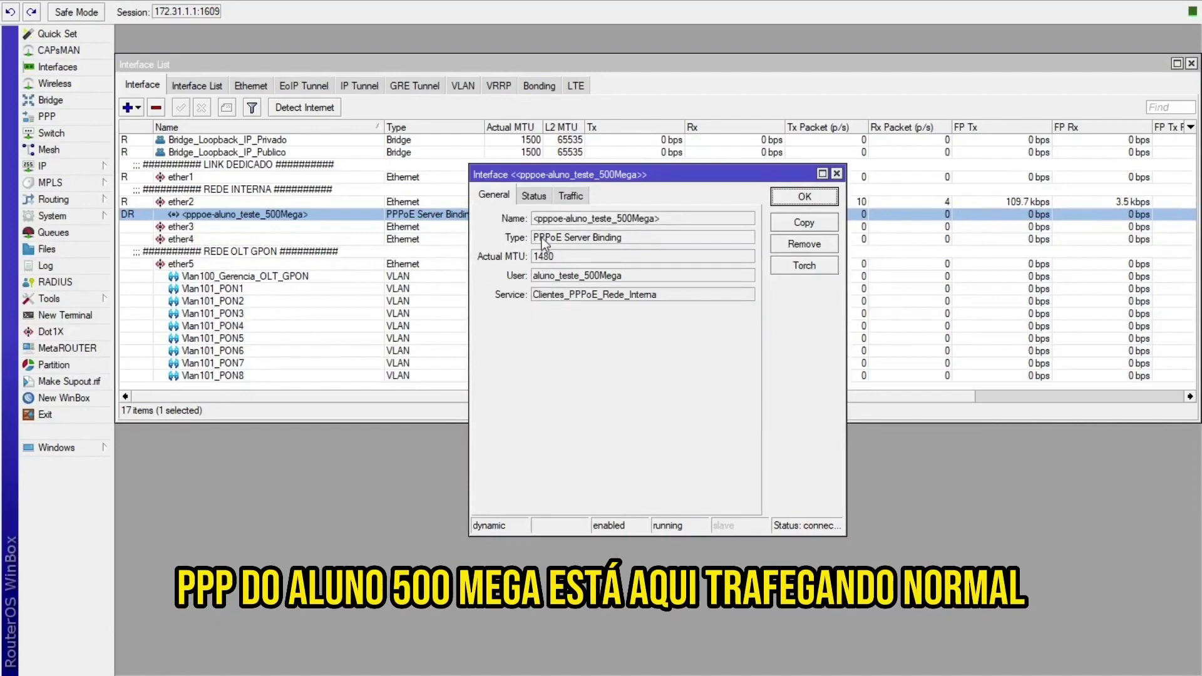
click(532, 196)
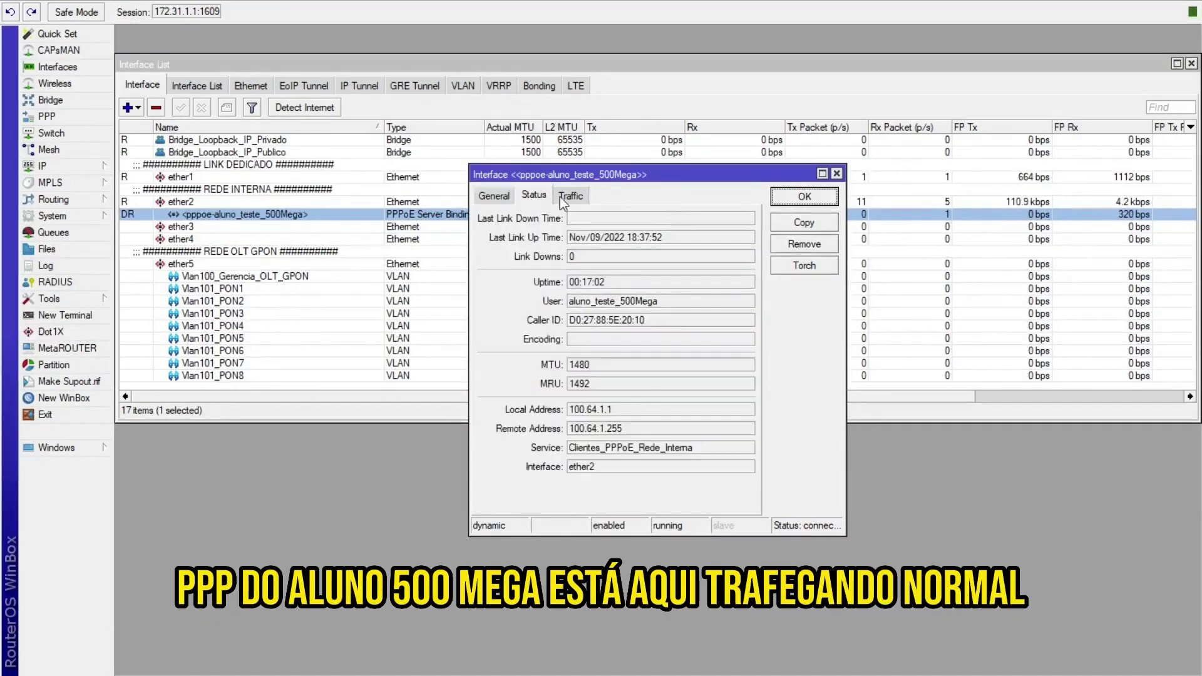
click(570, 197)
click(806, 199)
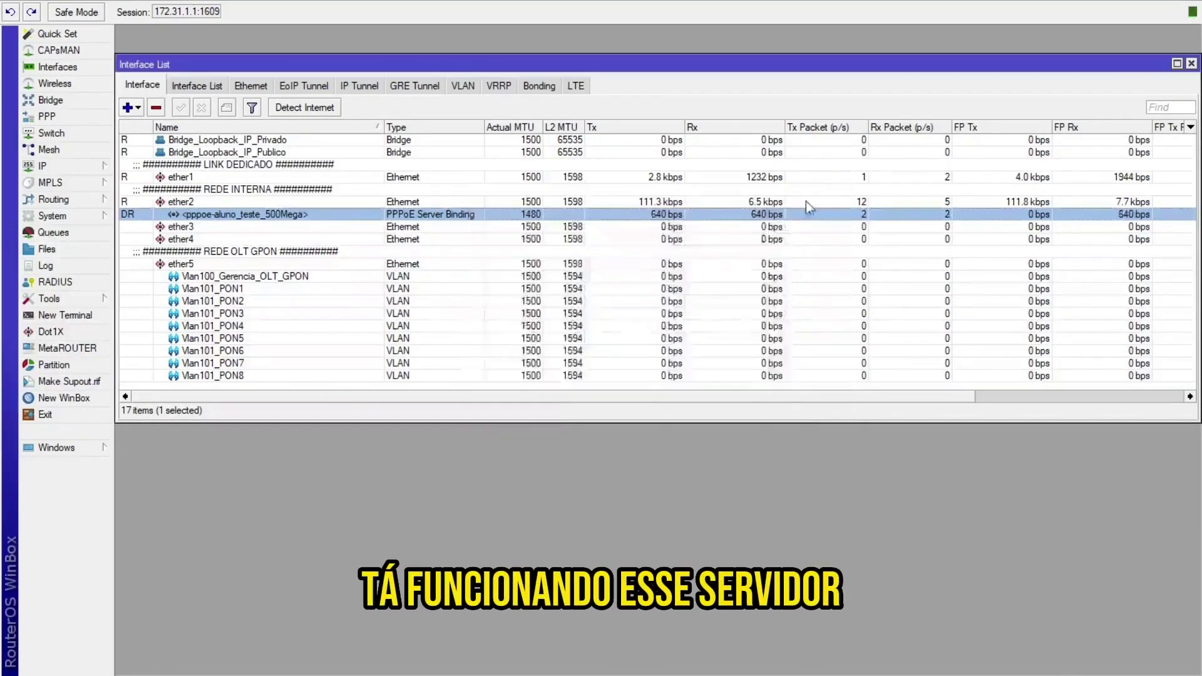
Review the OLT GPON interface ether5 with its management VLAN and the PON1 and PON2 VLANs
click(206, 265)
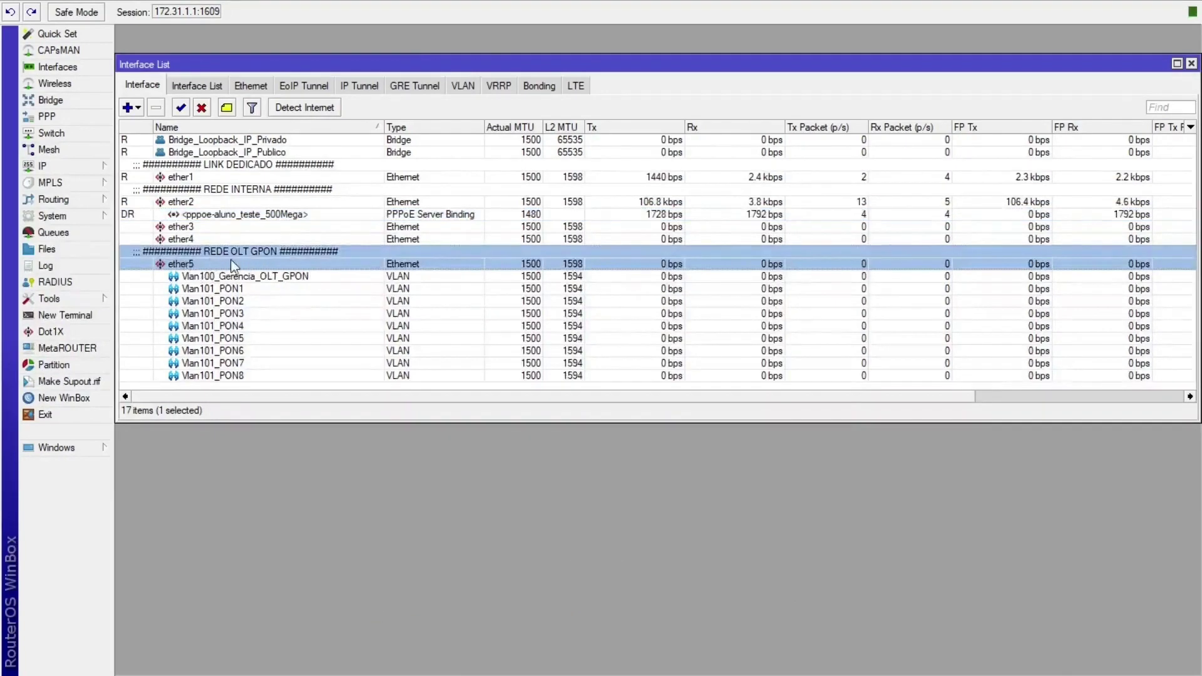
click(195, 278)
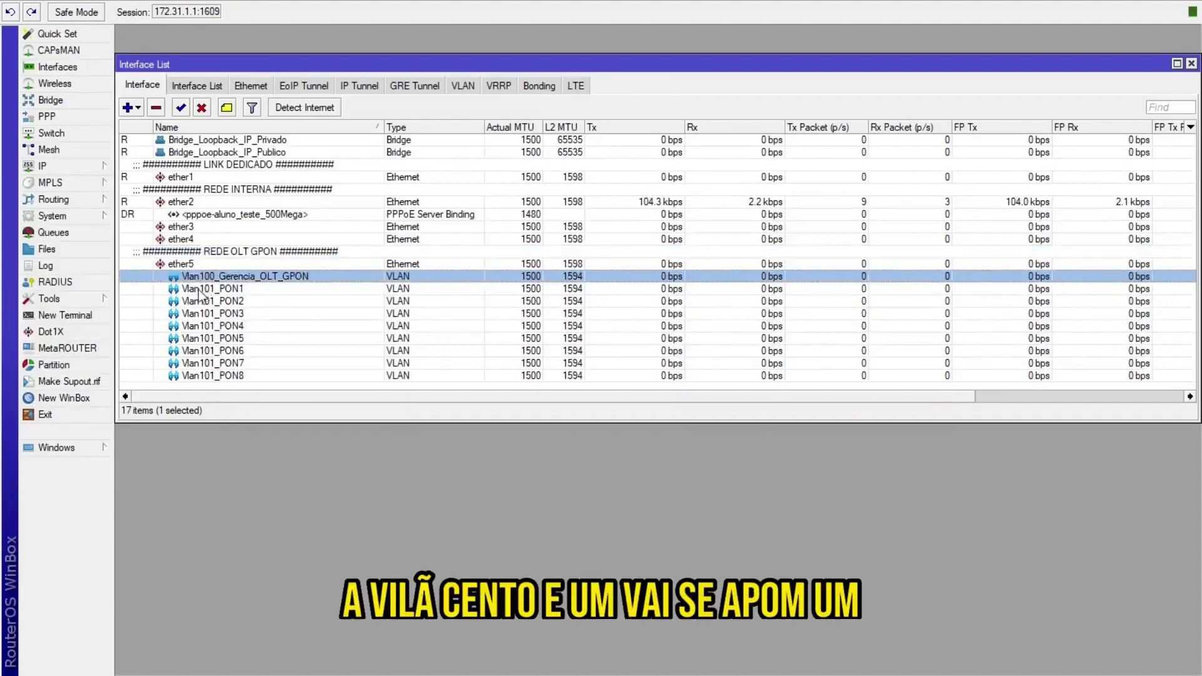
click(188, 290)
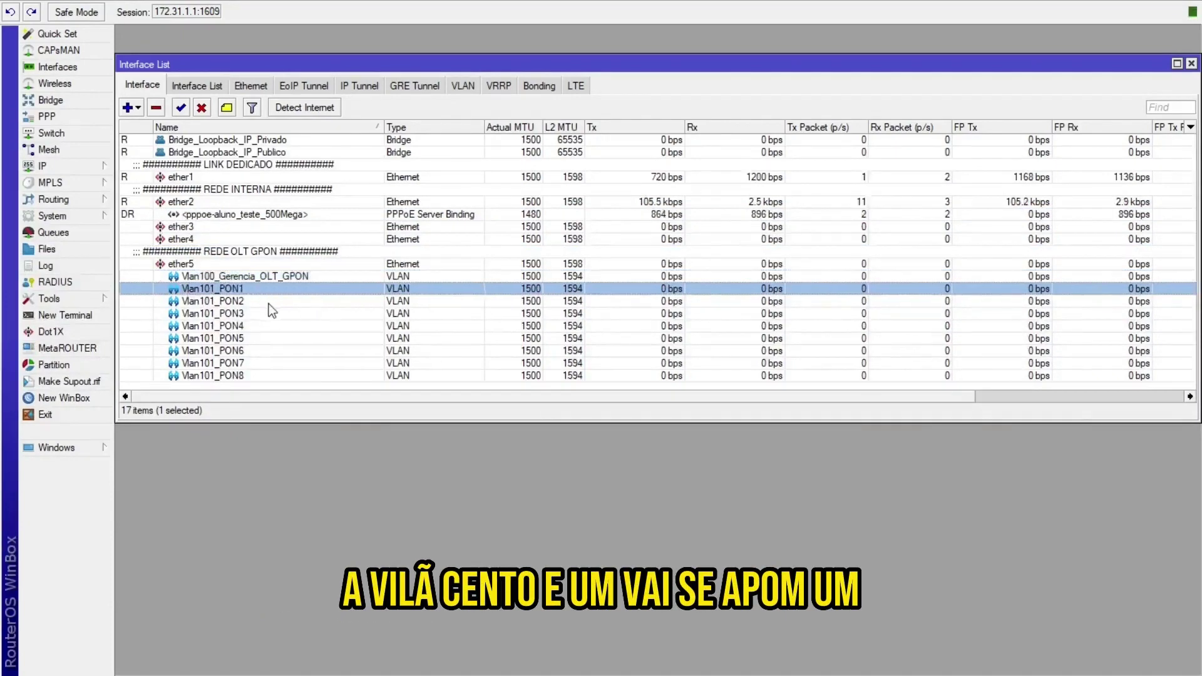
click(195, 302)
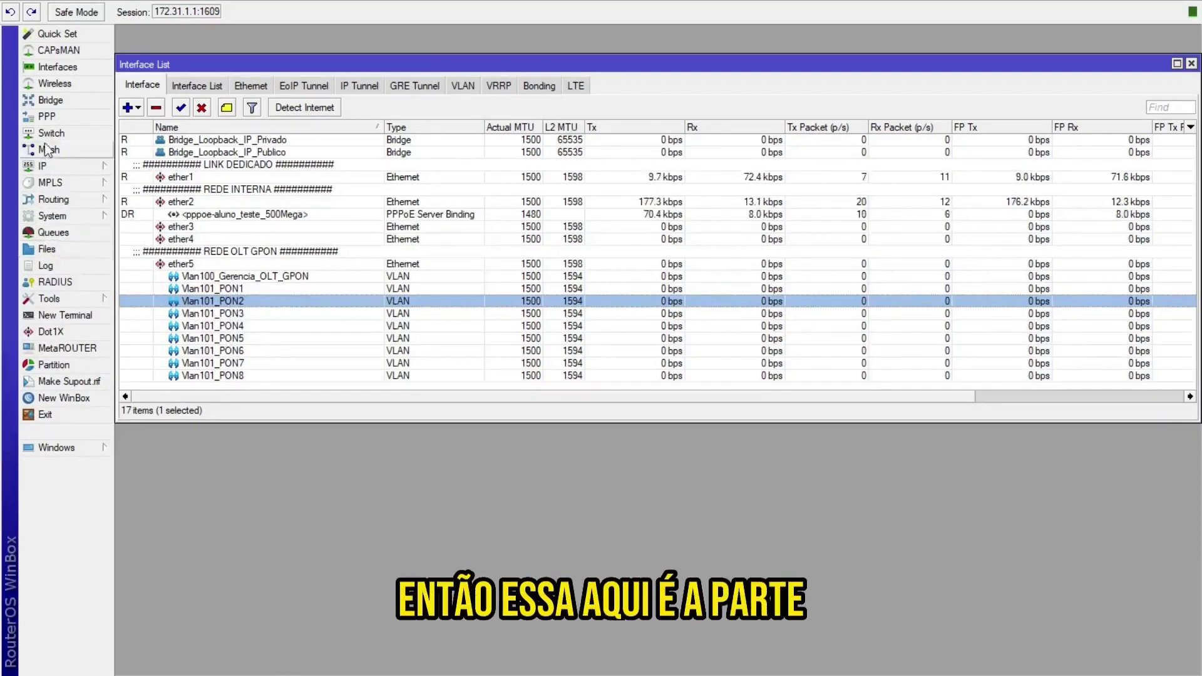
Review the comments identifying each Ethernet port, widening the Name column to read them, and close the interface list
click(198, 86)
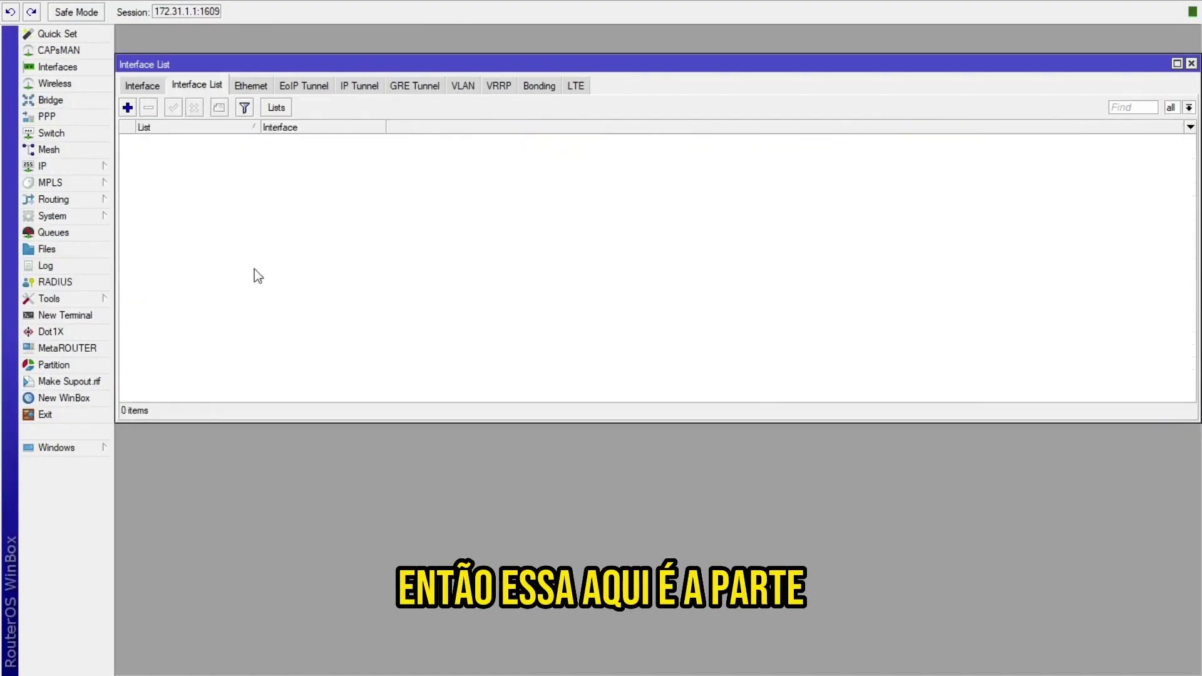
click(241, 88)
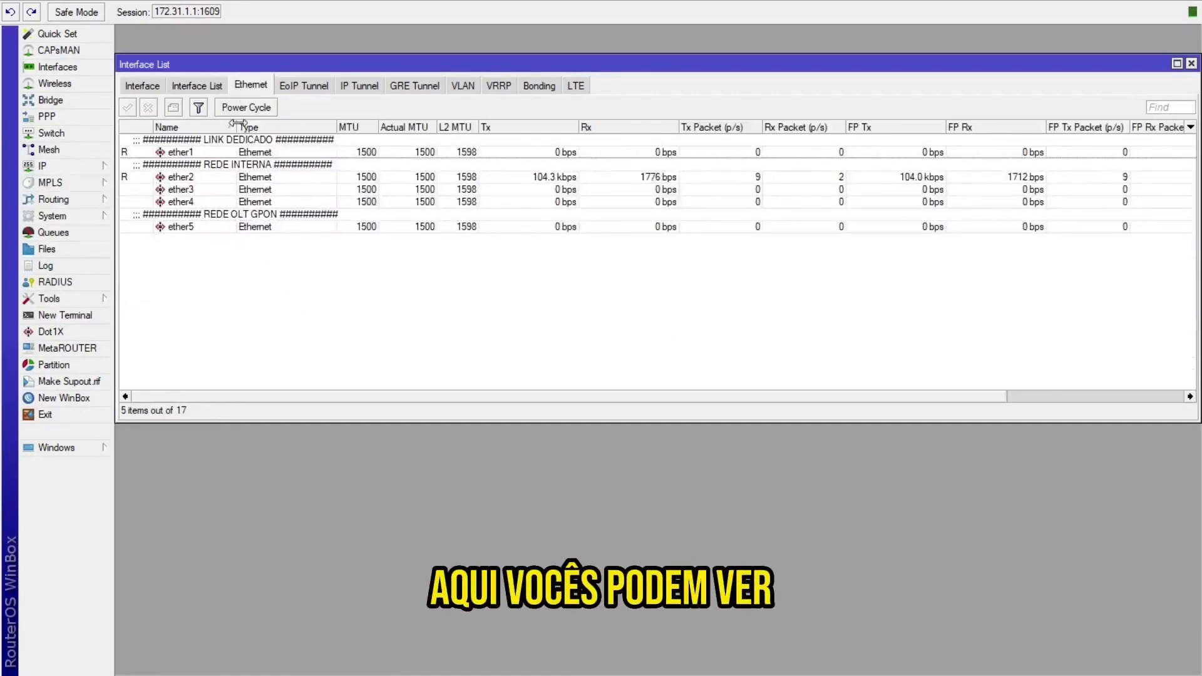
drag(236, 127, 341, 150)
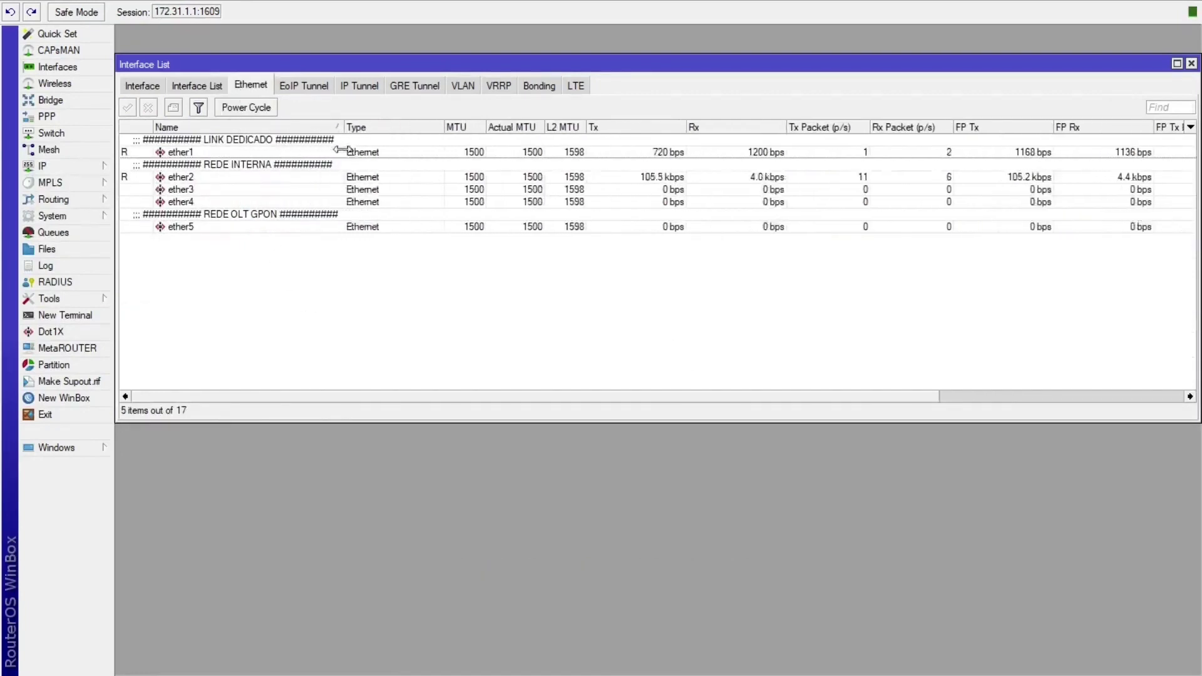
click(191, 221)
click(187, 171)
click(185, 148)
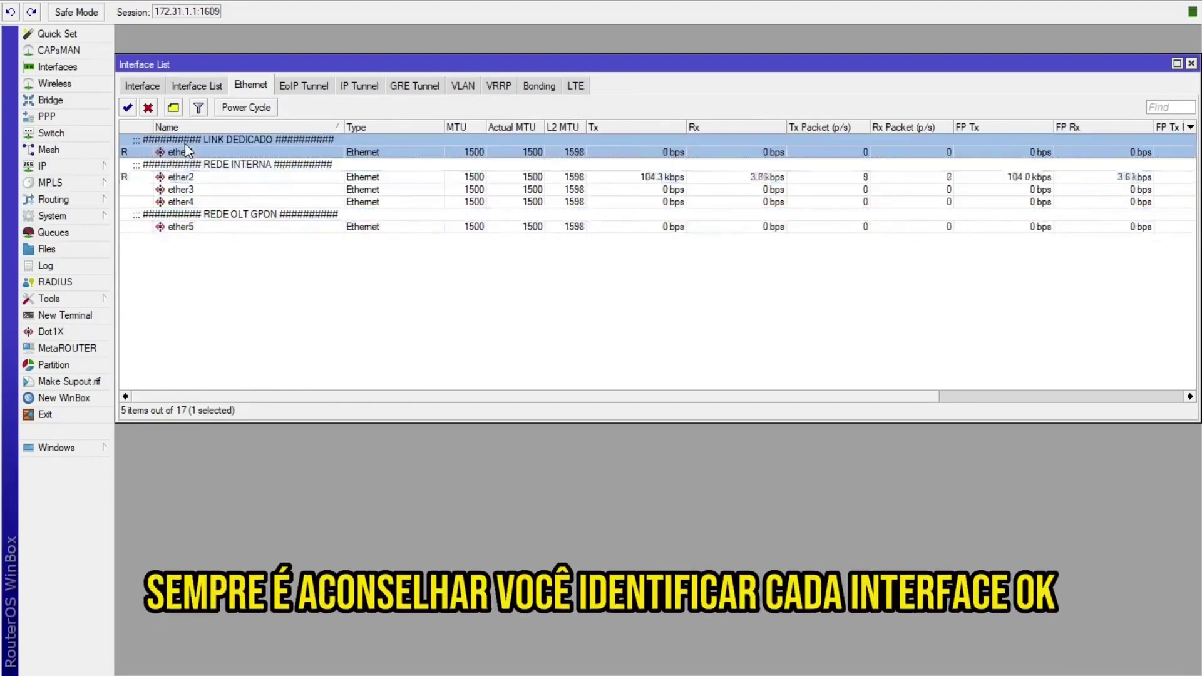
click(245, 165)
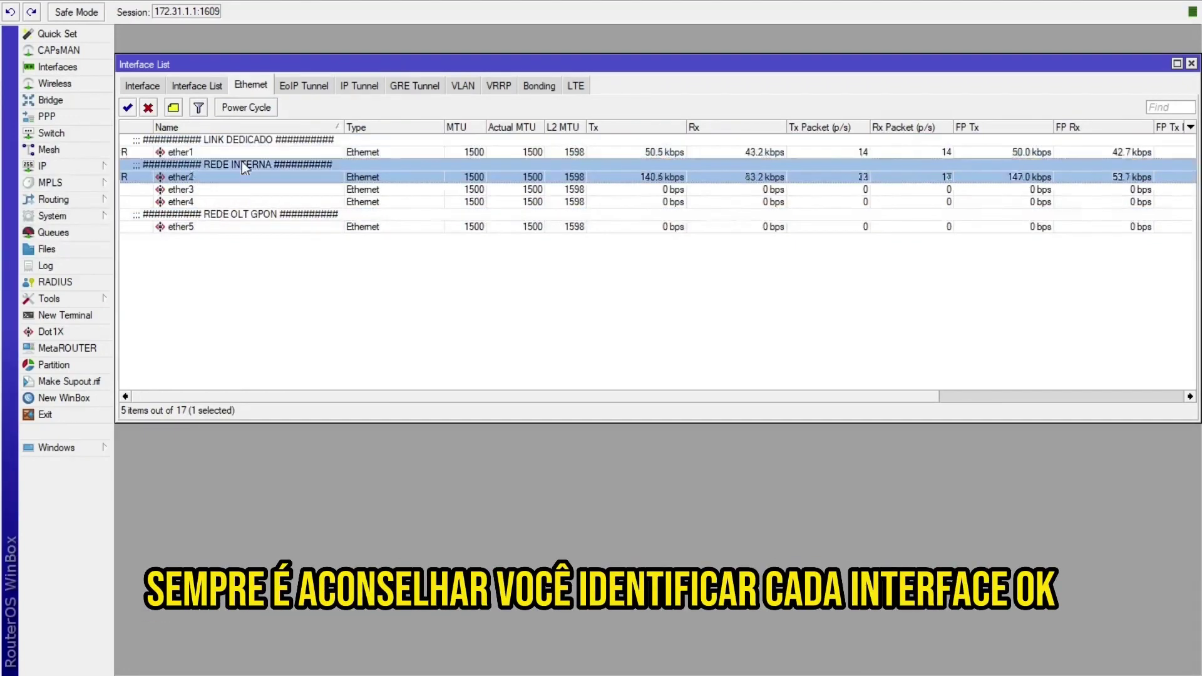
click(230, 221)
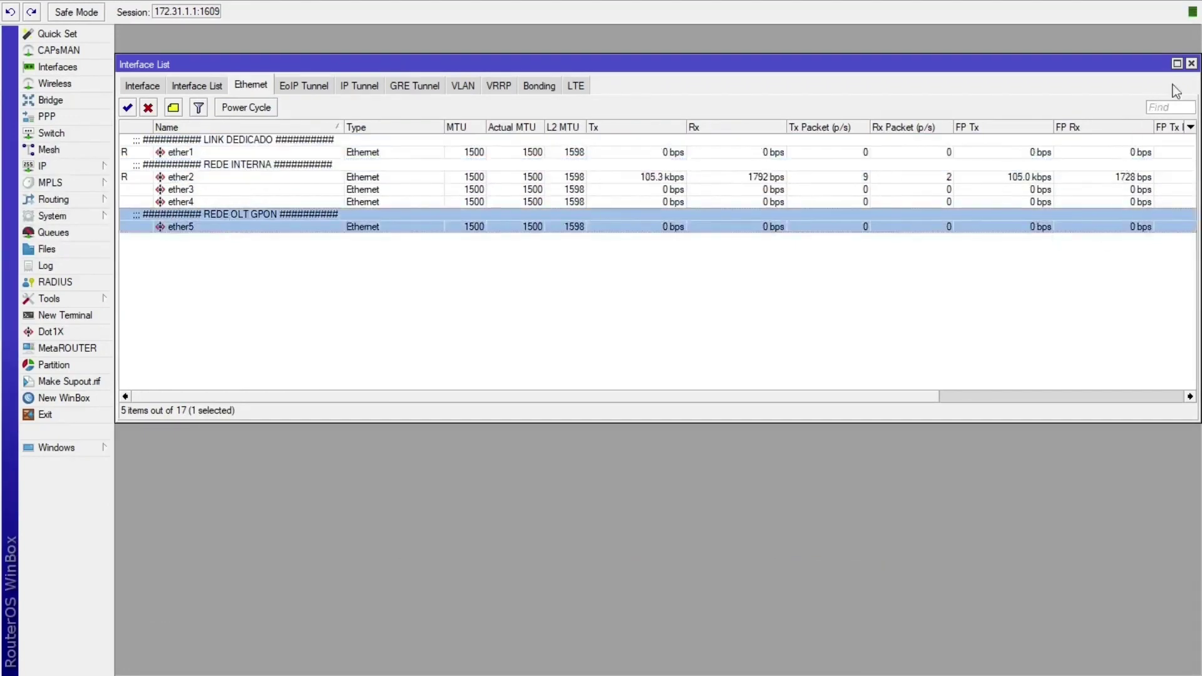
click(1191, 64)
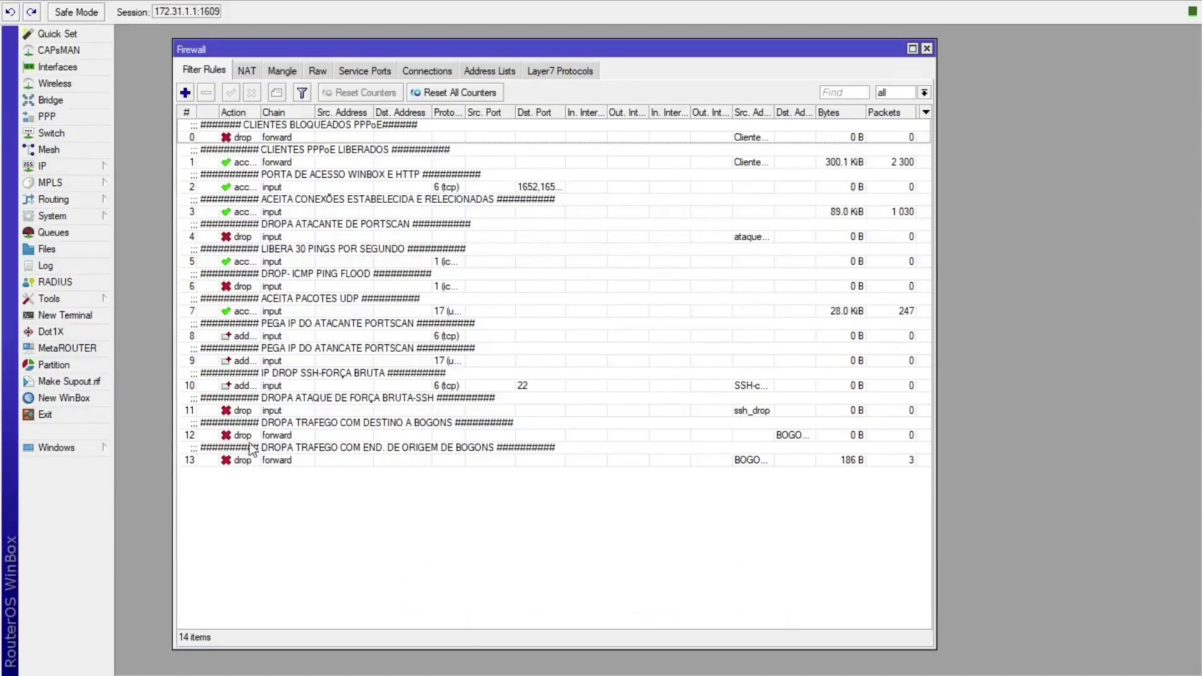
Review the firewall's NAT rules and examine the general settings of the first Bloco_01 residential dstnat rule
click(247, 70)
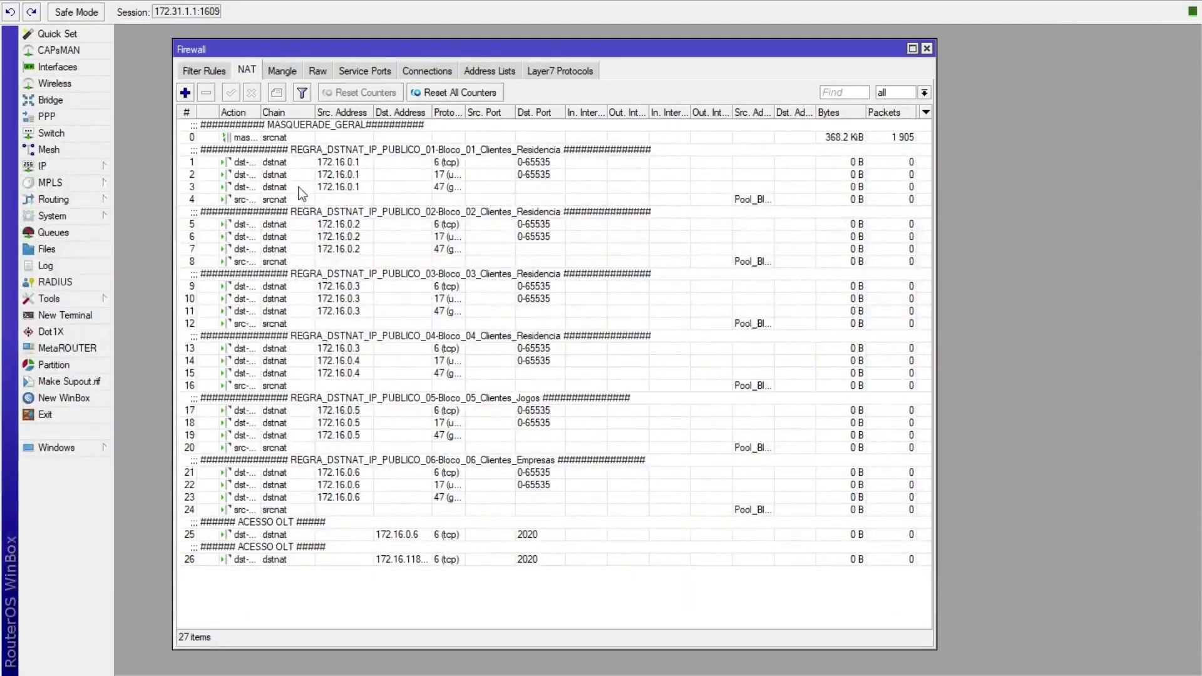
click(312, 156)
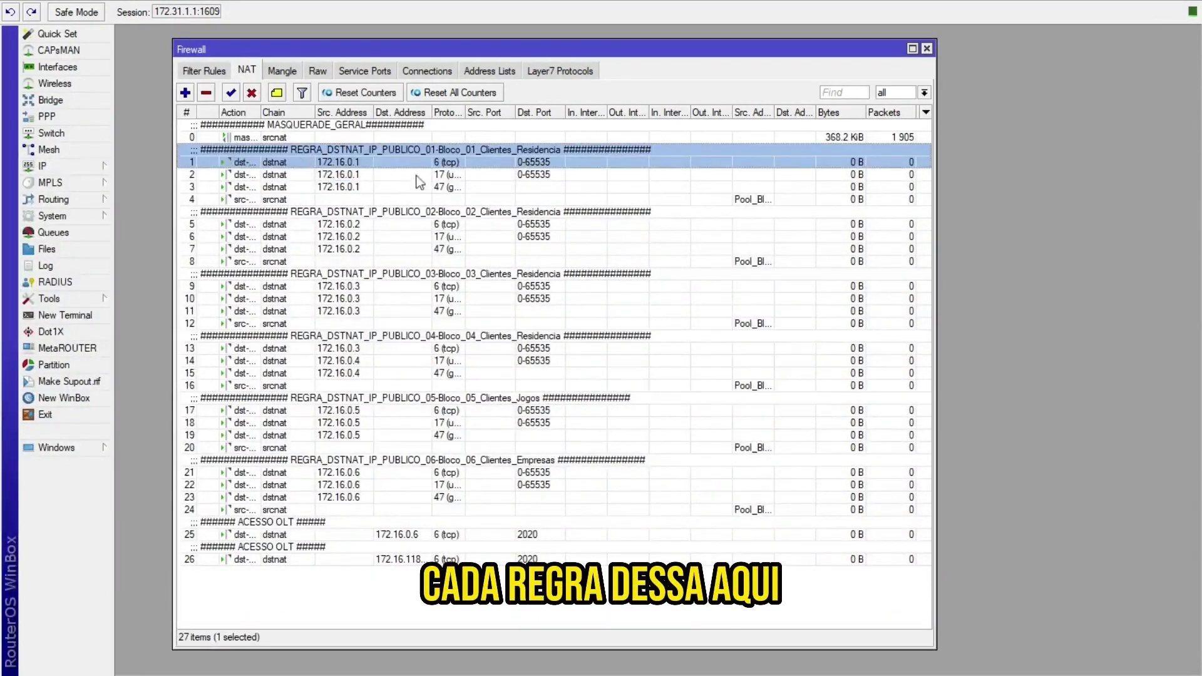
double_click(354, 160)
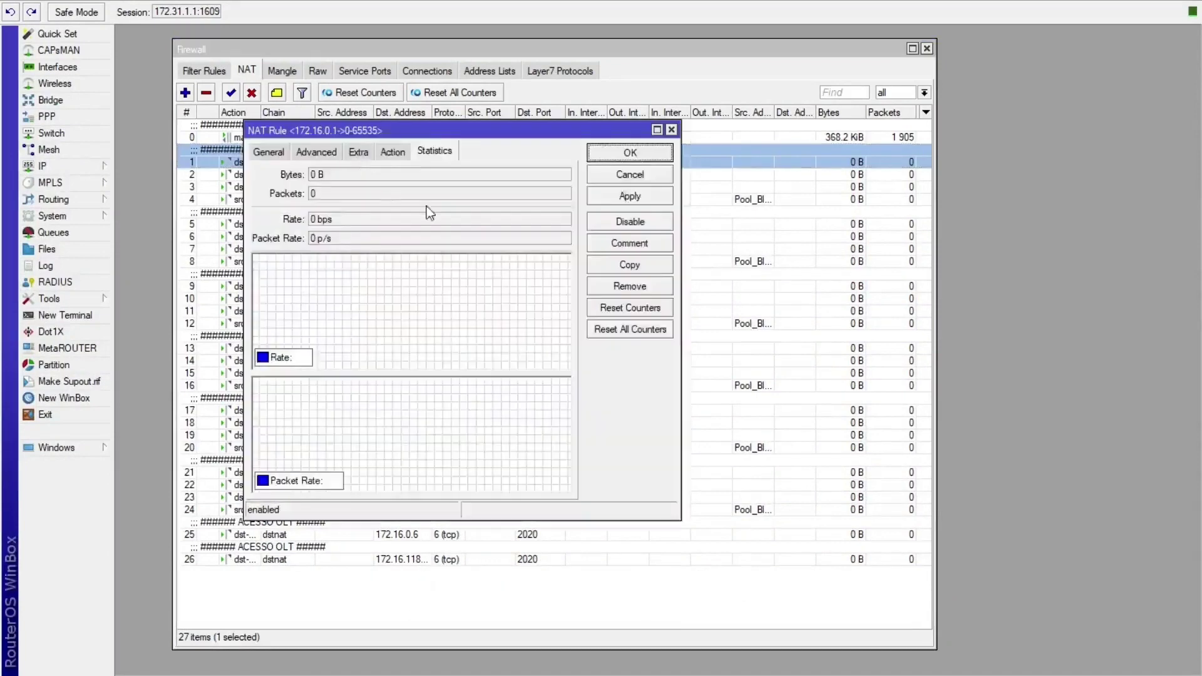
click(267, 152)
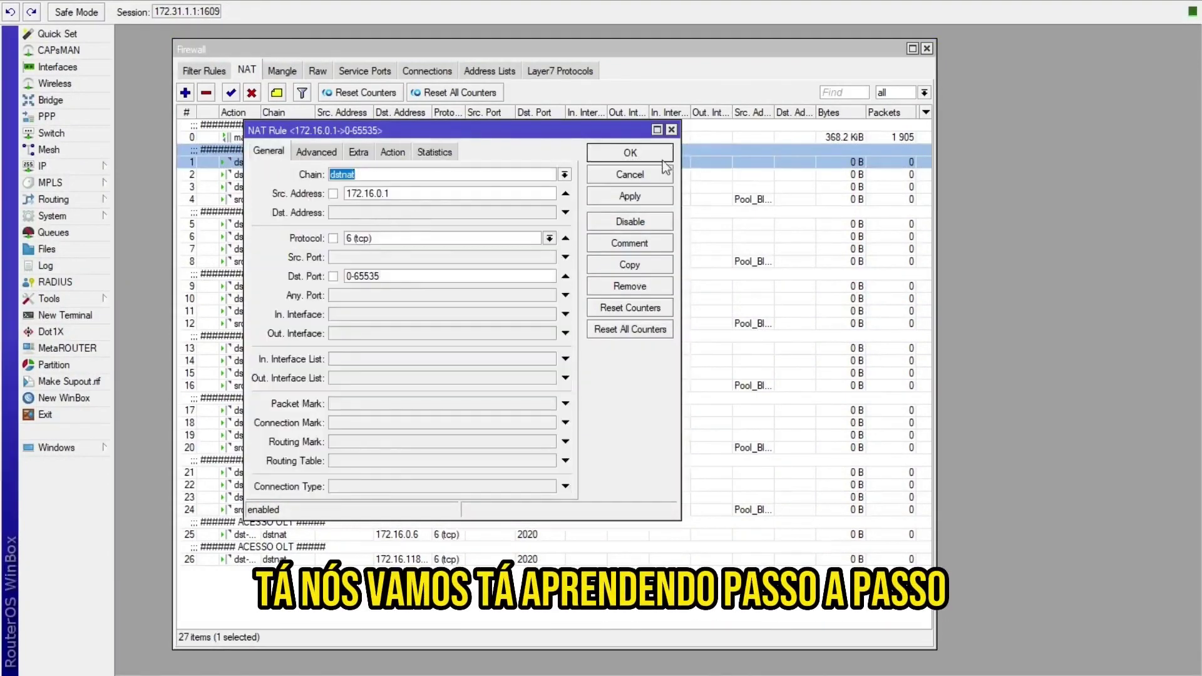
click(672, 130)
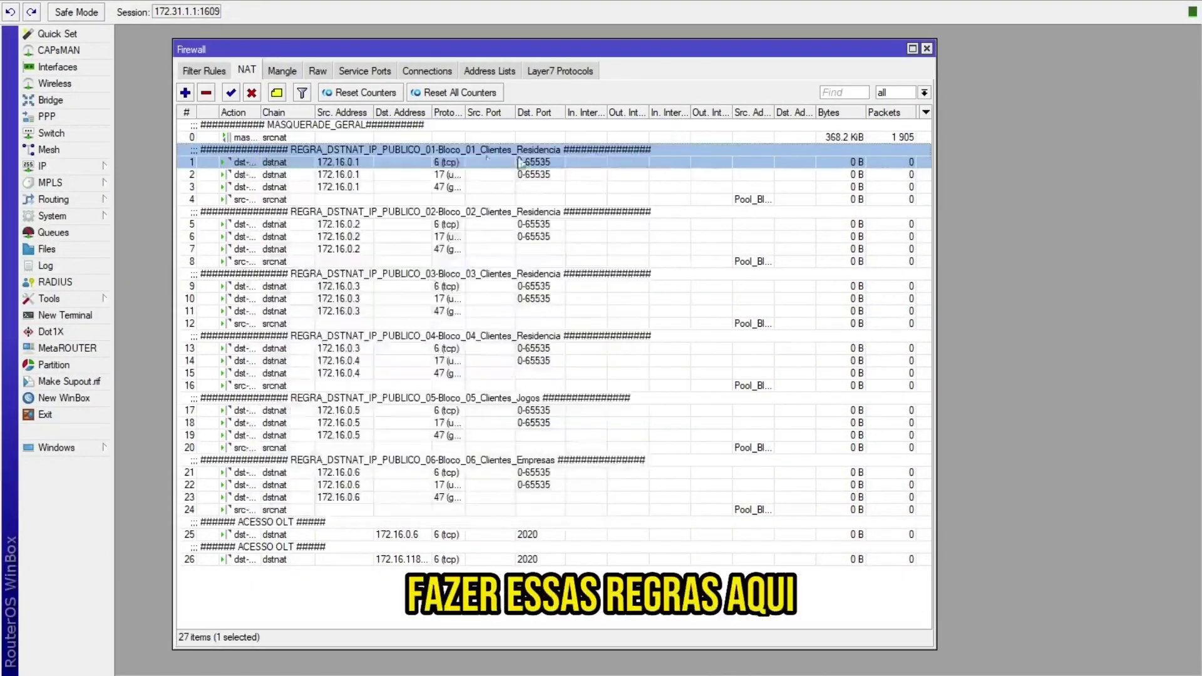
Check the firewall's mangle rules, and review the BOGONS and Lista_de_Bloqueio entries in the address lists
click(285, 72)
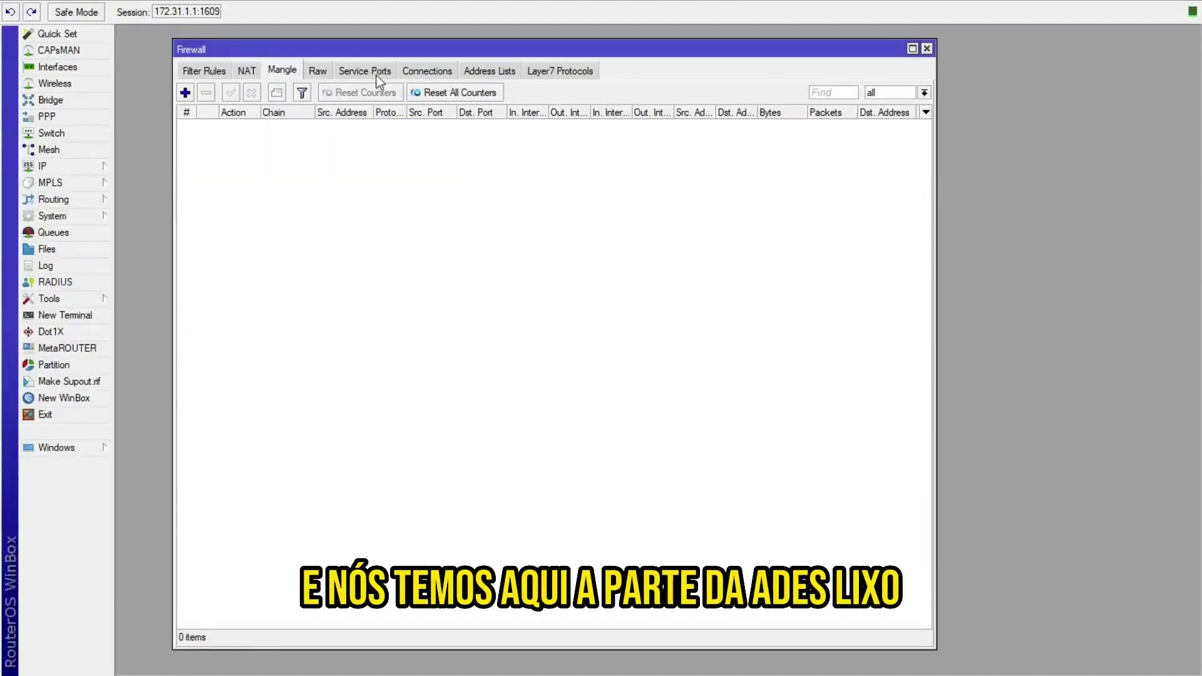
click(488, 71)
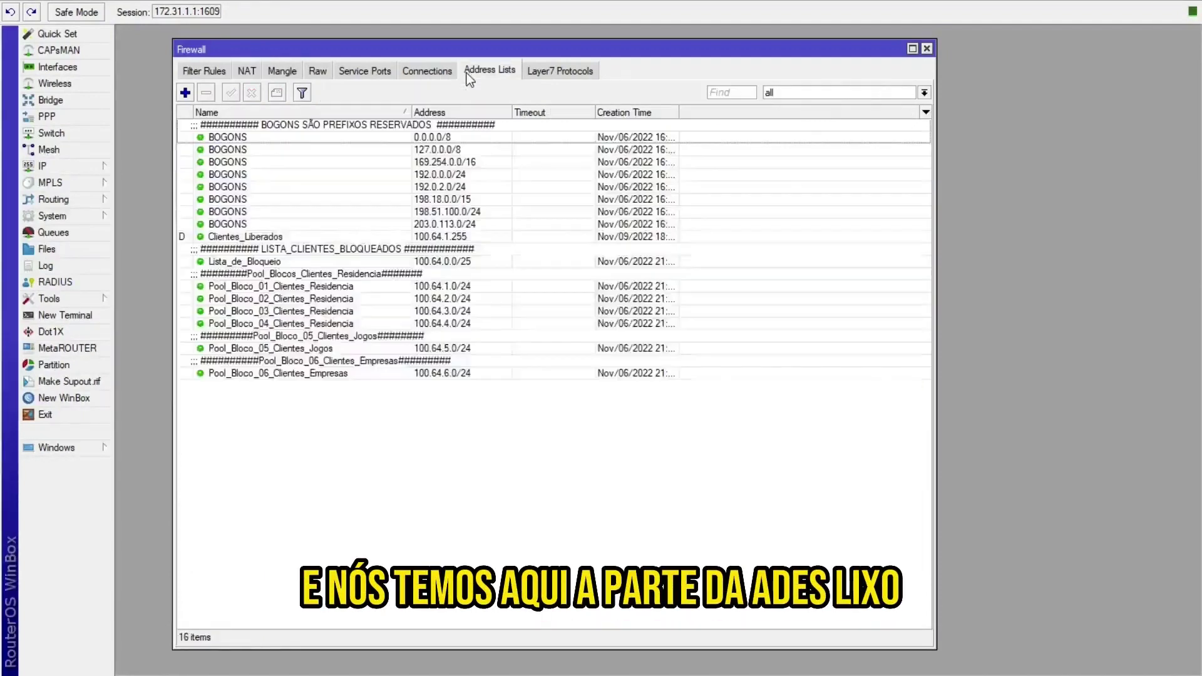
click(291, 125)
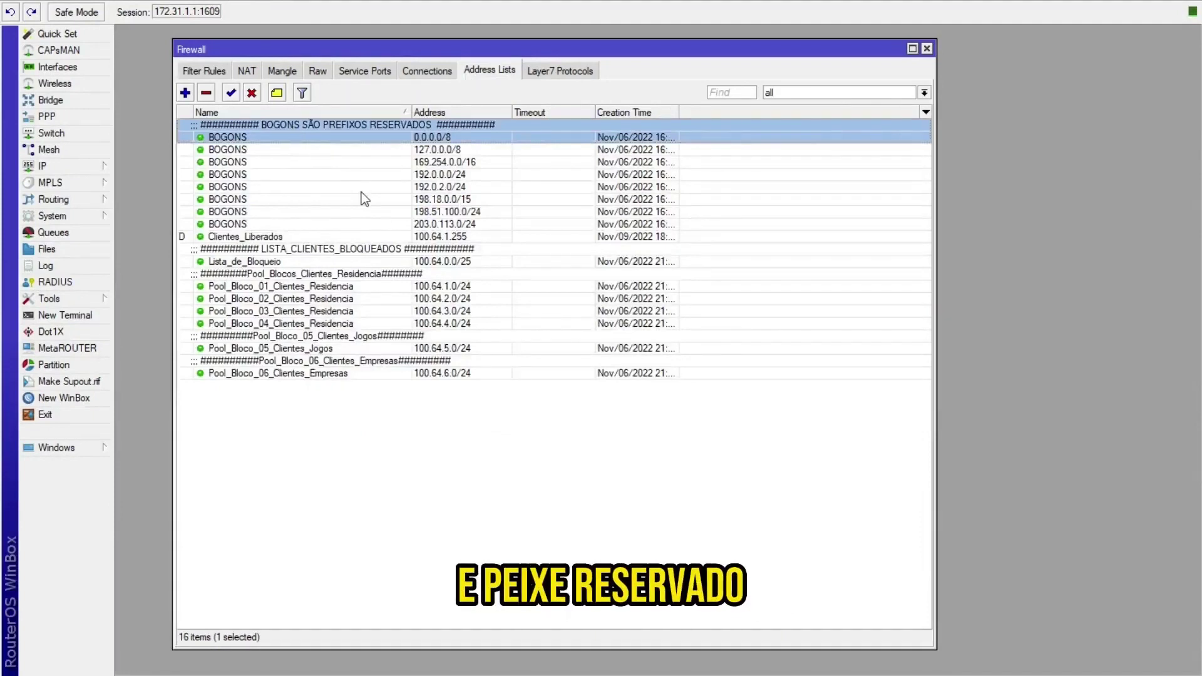
click(268, 263)
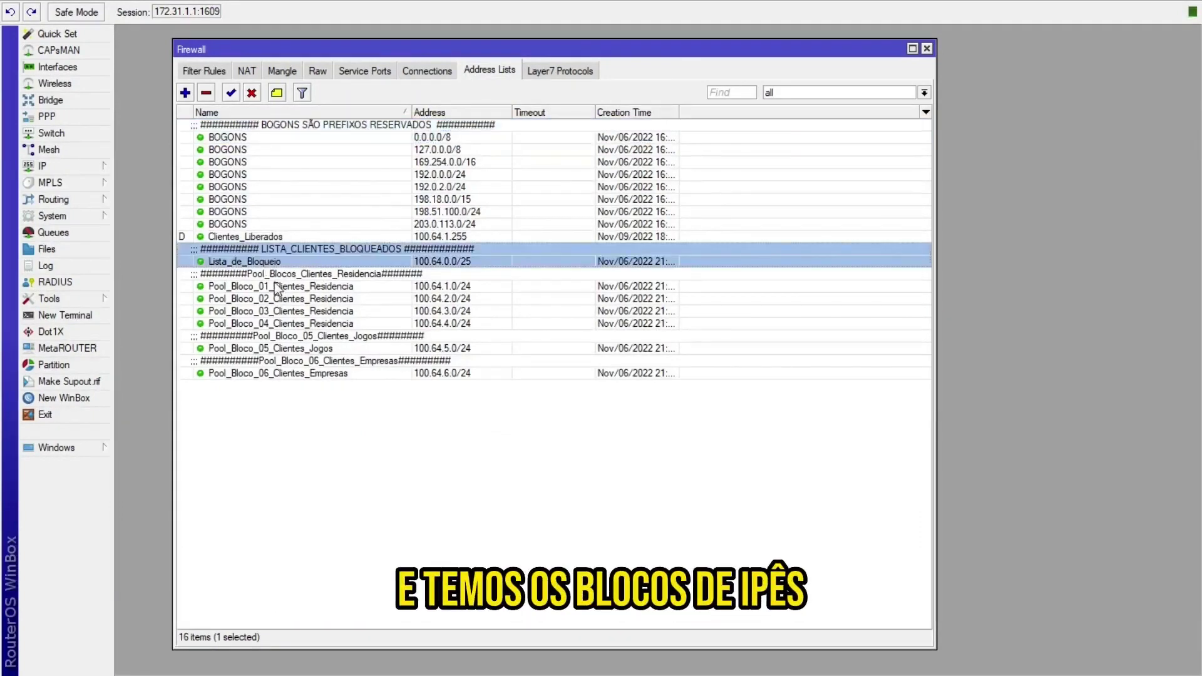
Review the address list entries for the Residencia, Jogos and Empresas client pools, and close the firewall window
click(277, 286)
click(277, 299)
click(278, 311)
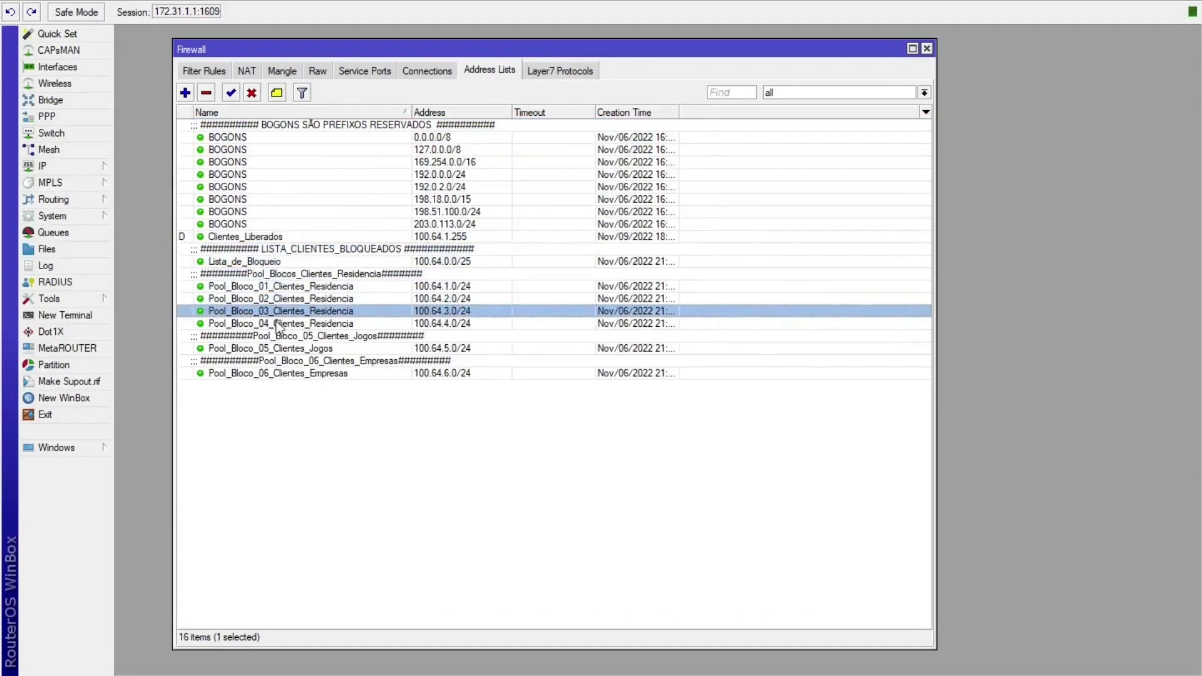
click(278, 323)
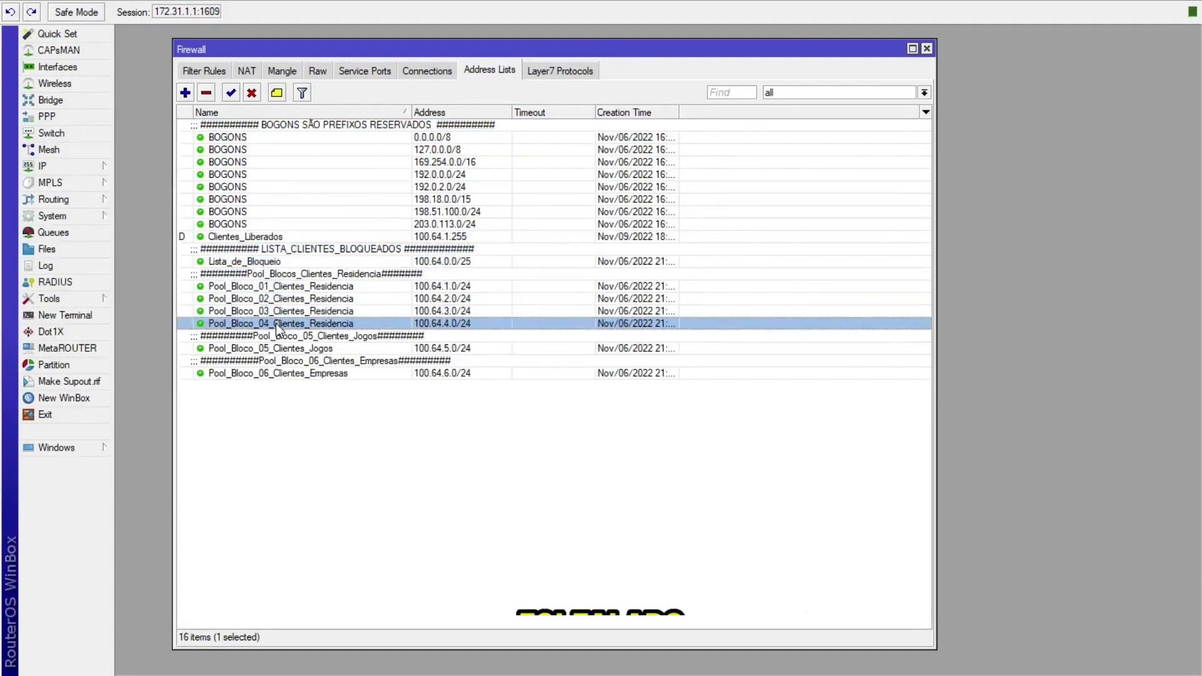
click(290, 287)
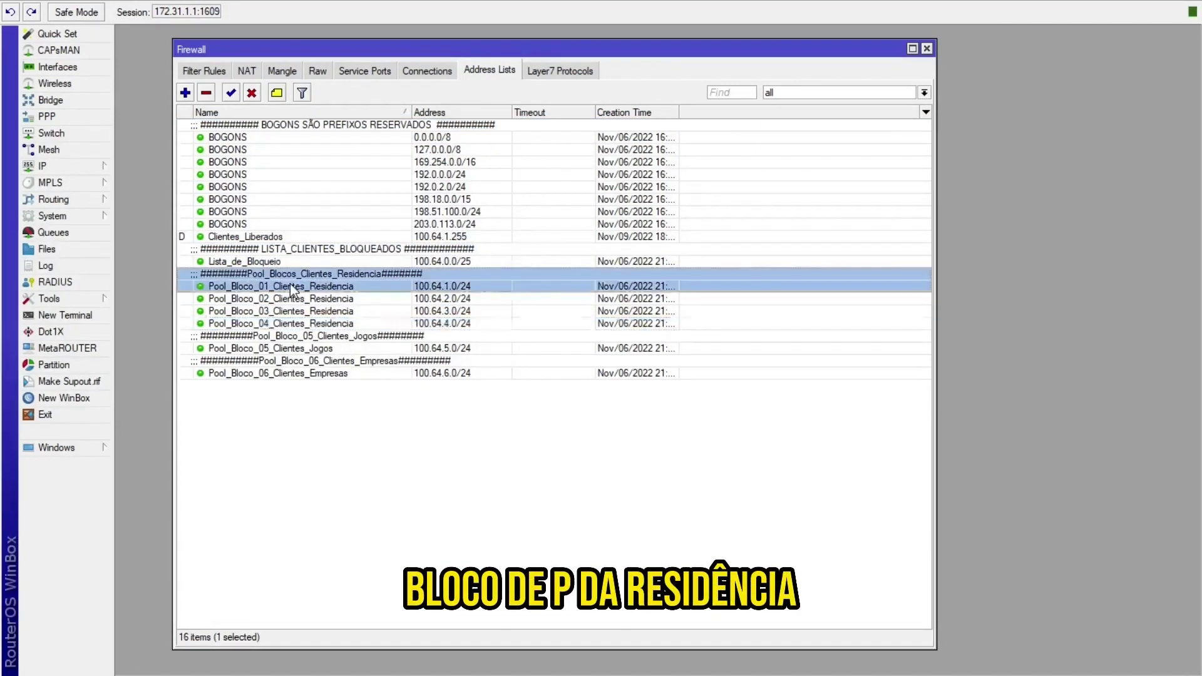
click(299, 350)
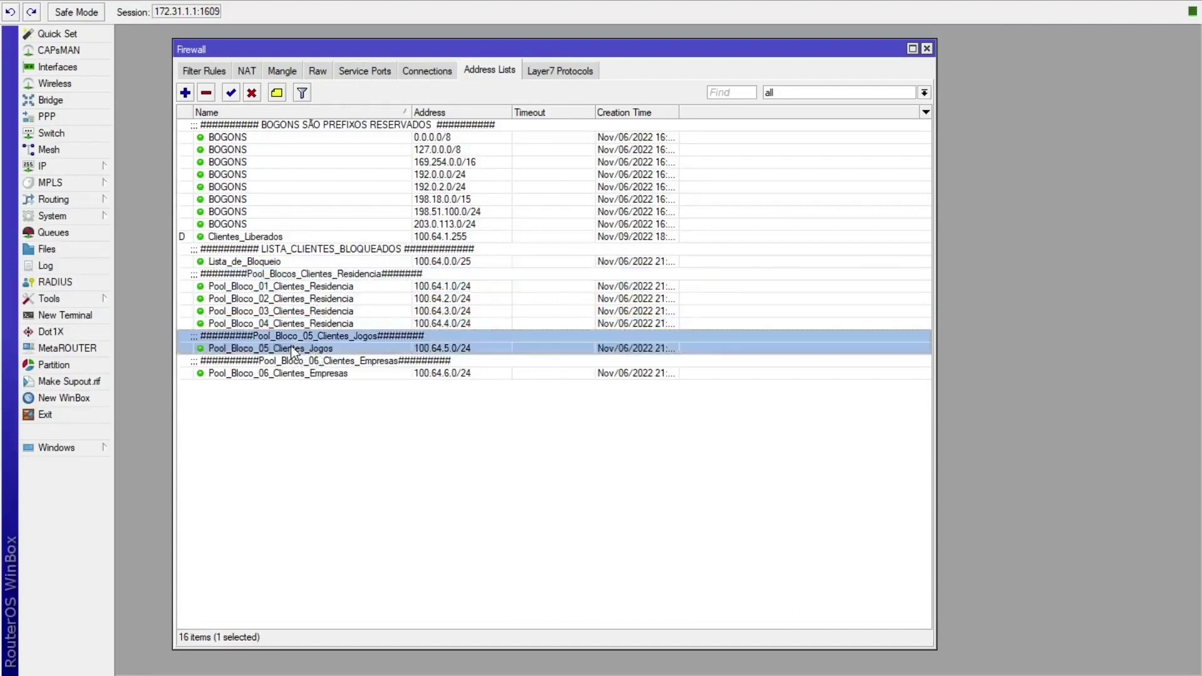
click(249, 375)
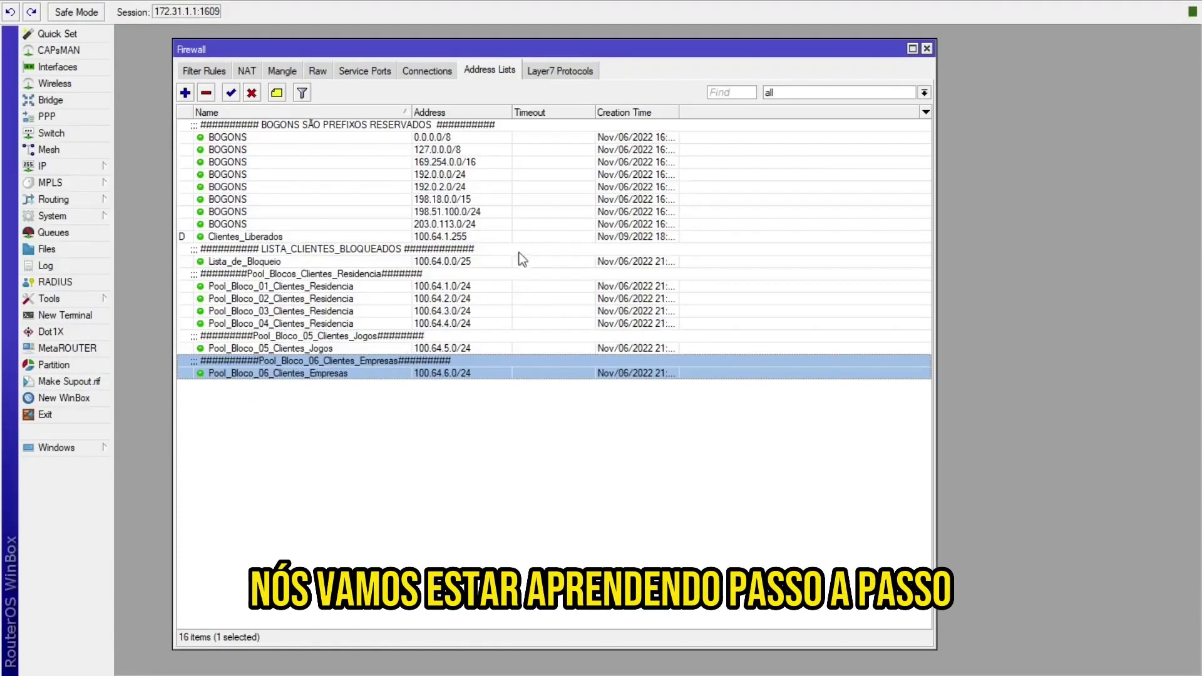
click(928, 49)
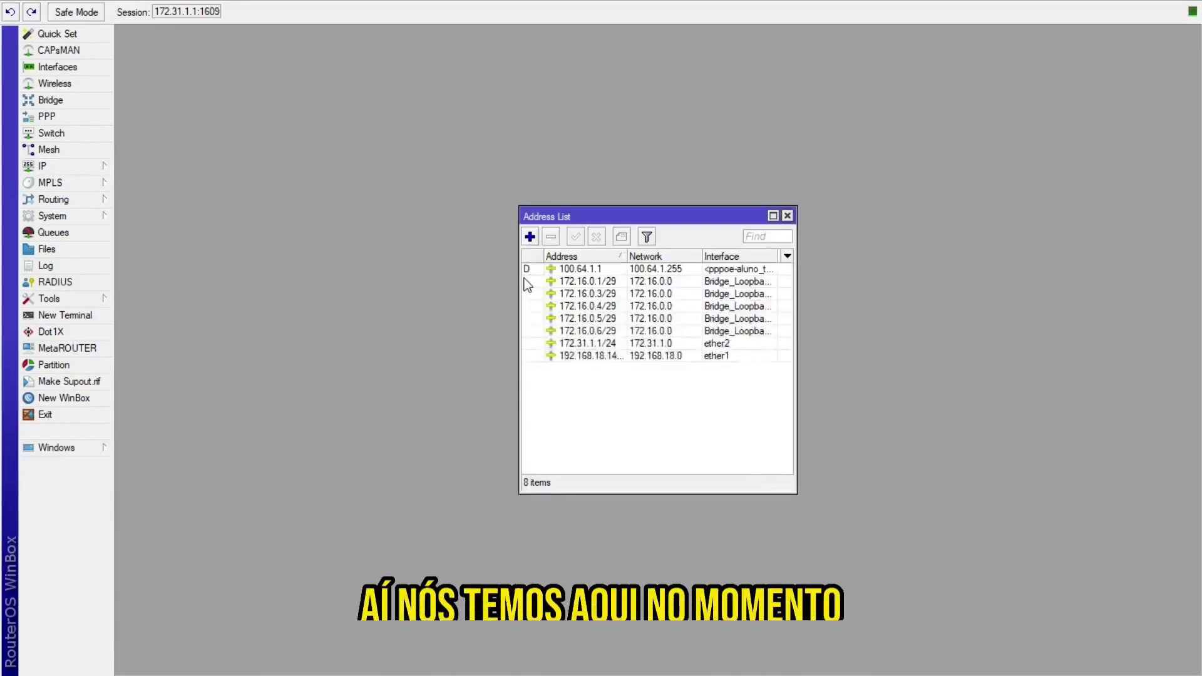
Widen the IP address list and its Address and Interface columns, and review the public addresses assigned to Bridge_Loopback_IP_Publico
drag(520, 303, 332, 304)
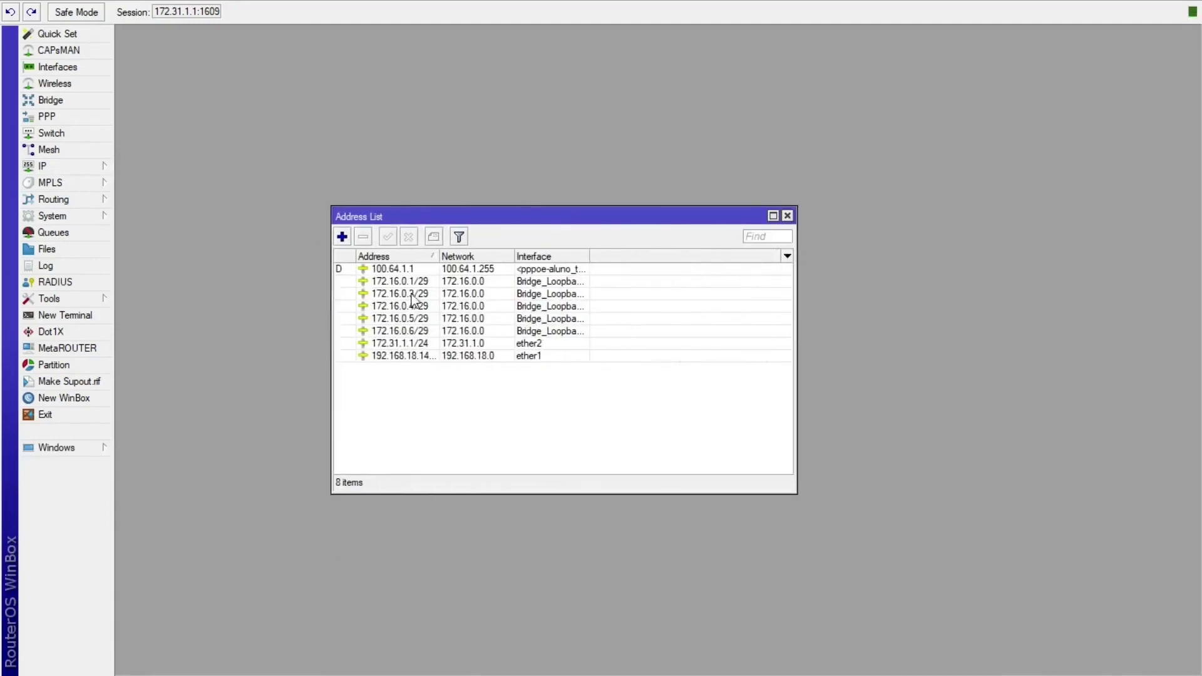
drag(440, 256, 471, 256)
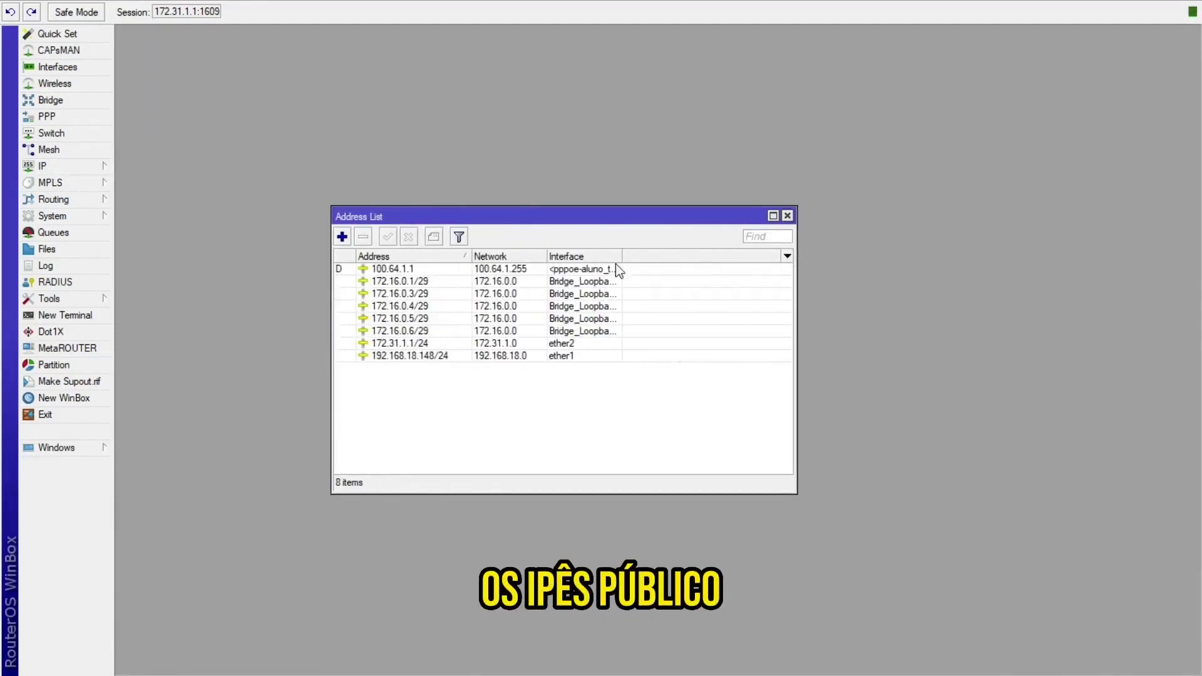
drag(622, 256, 690, 256)
click(378, 282)
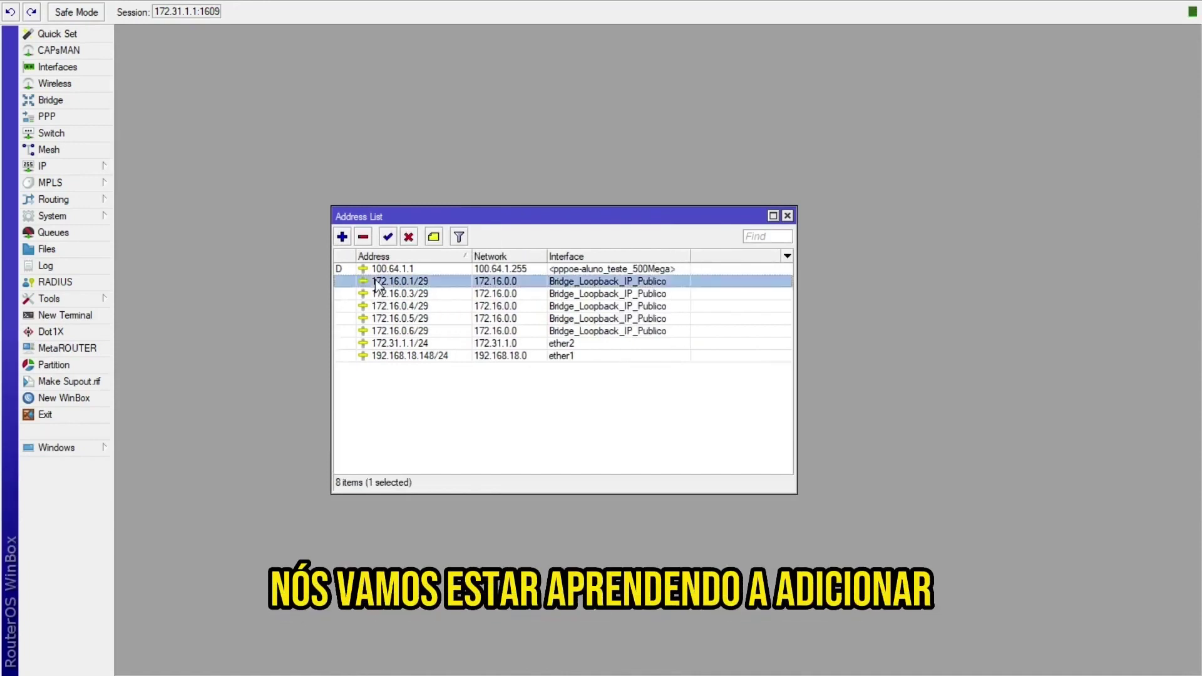
click(380, 294)
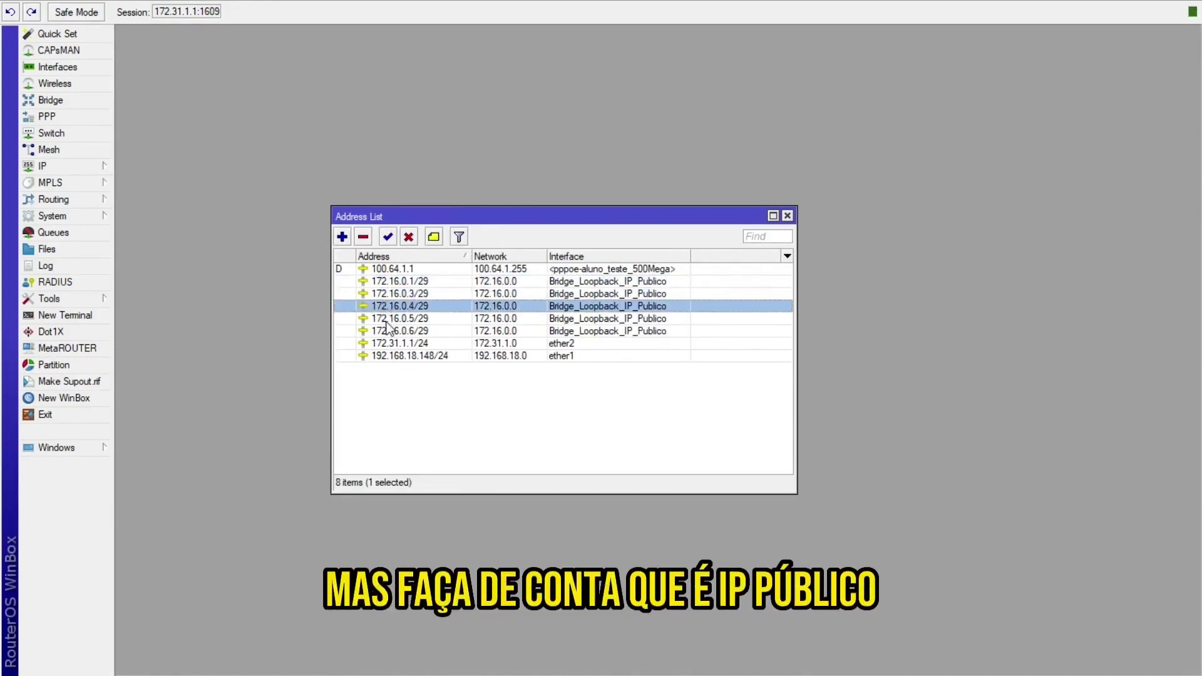
click(385, 317)
click(385, 333)
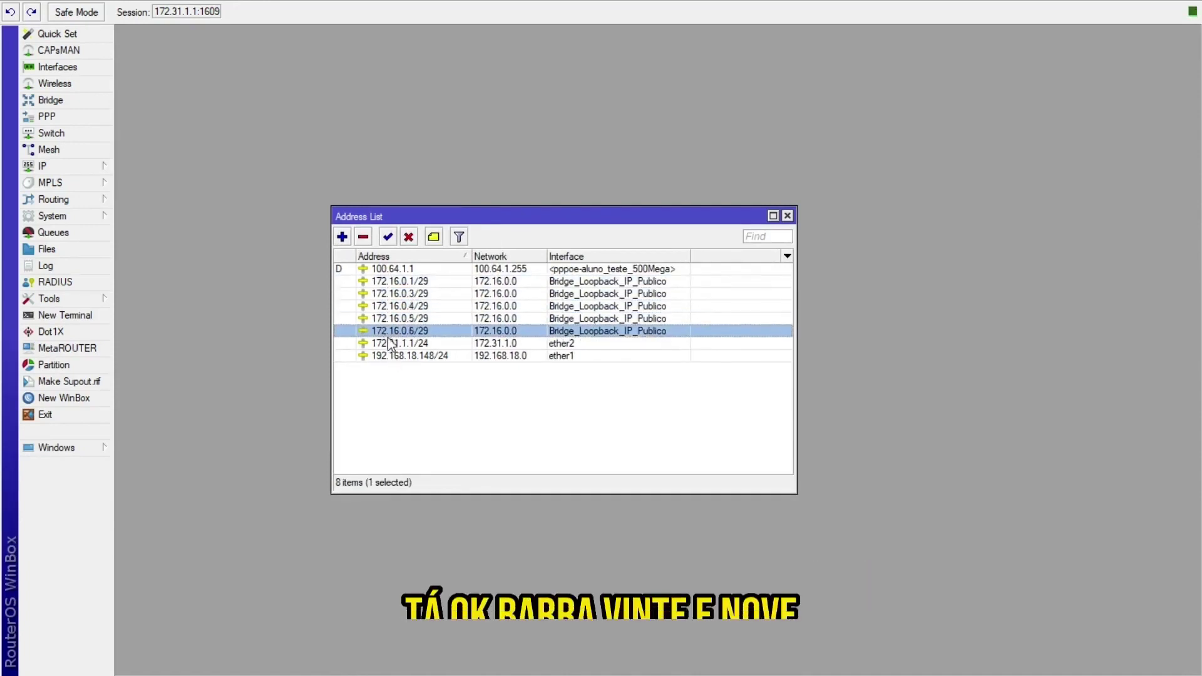
click(389, 343)
click(417, 331)
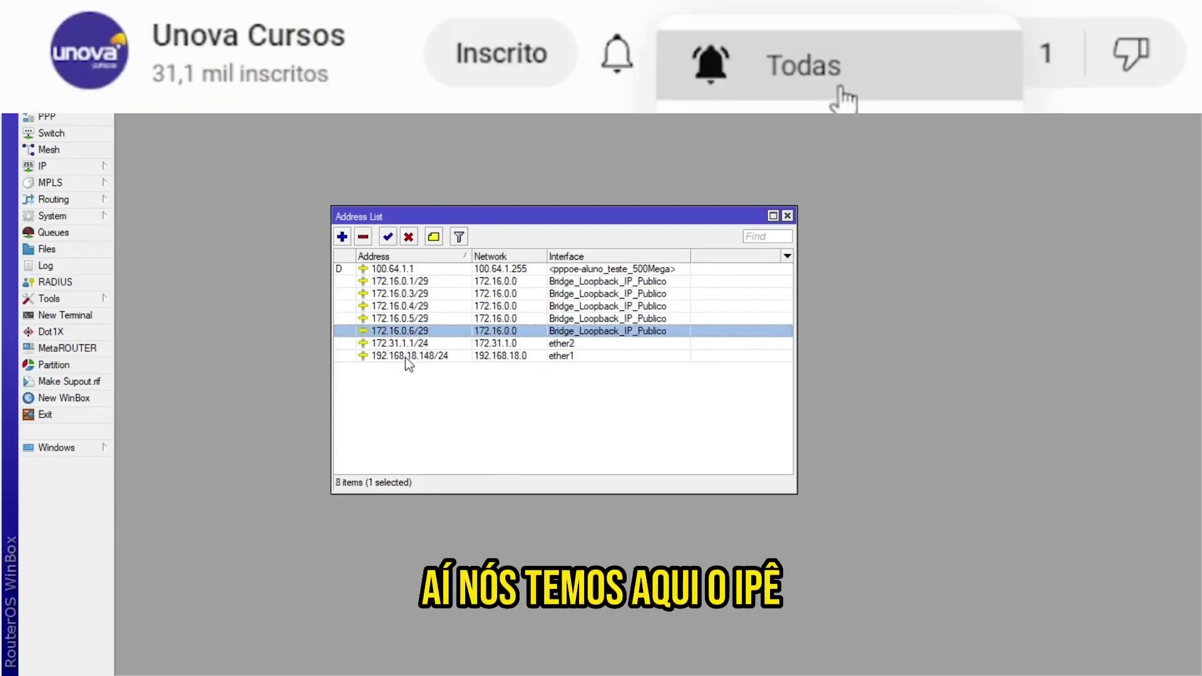
Review the IP addresses assigned to ether1 and ether2, and close the address list
click(404, 357)
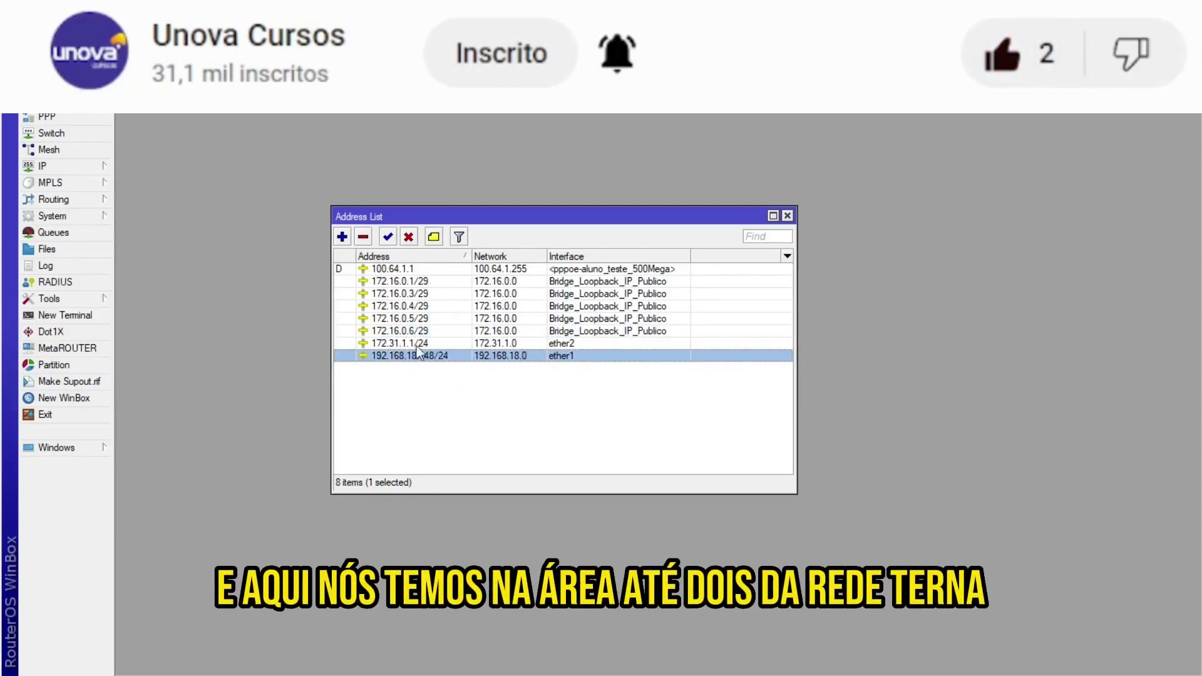
click(547, 346)
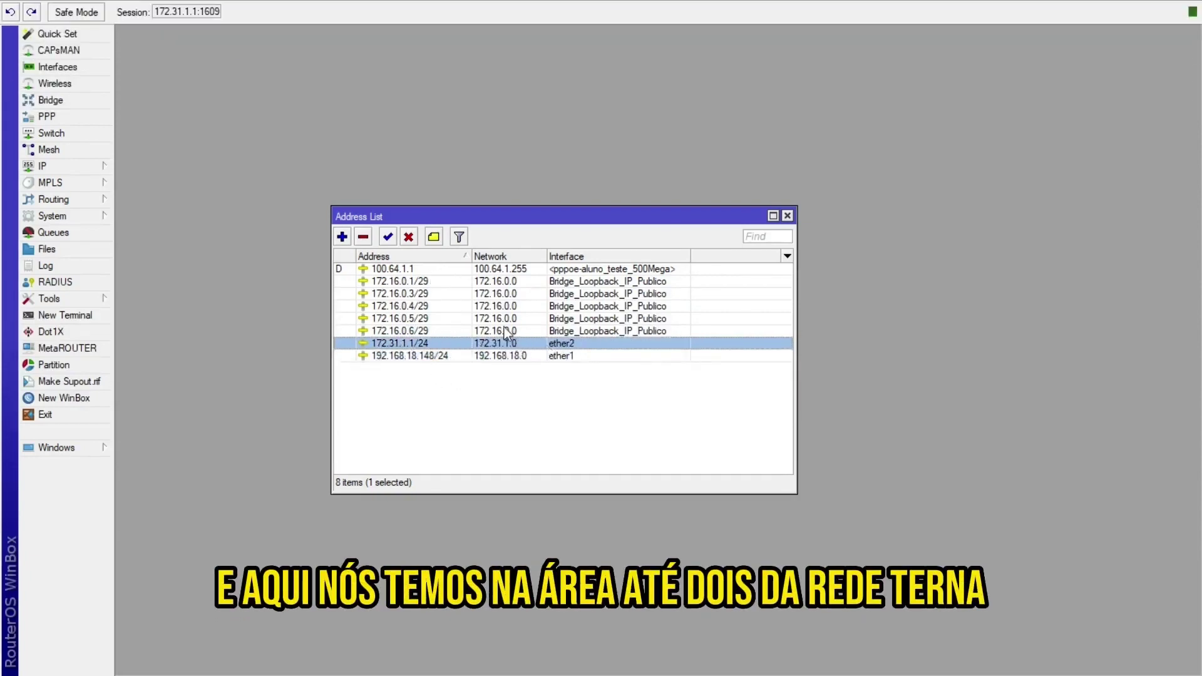
click(787, 216)
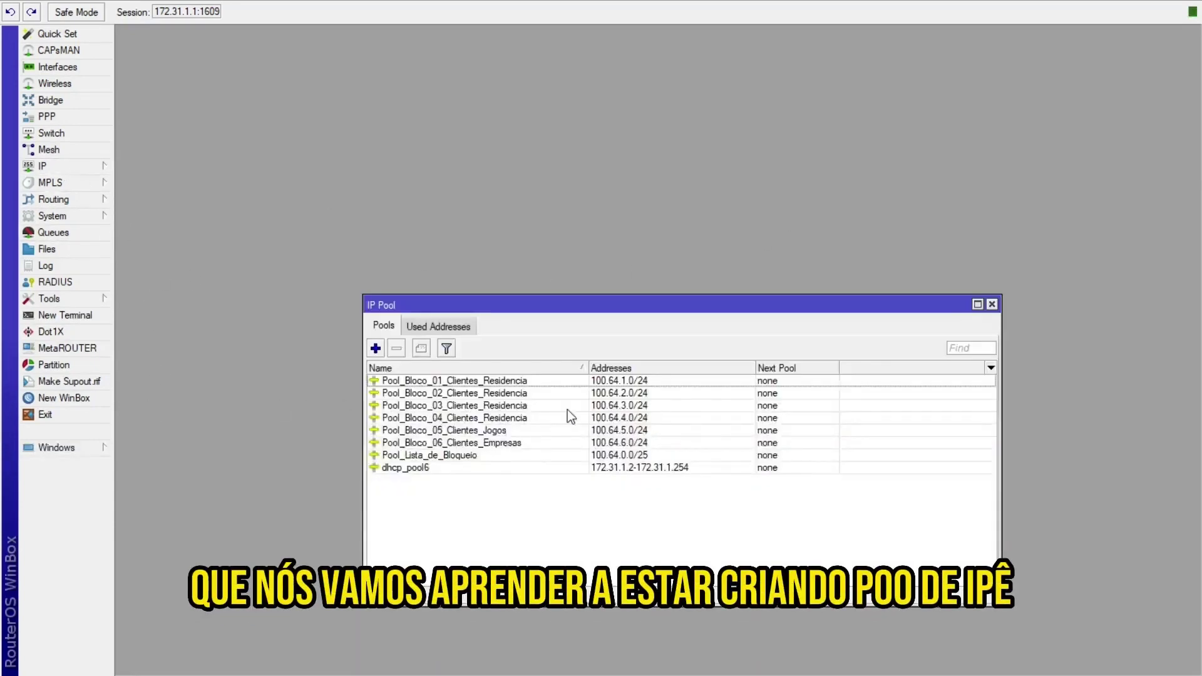
Close the IP pool list, and examine the destination and gateway of the default static route before closing the route list
click(992, 305)
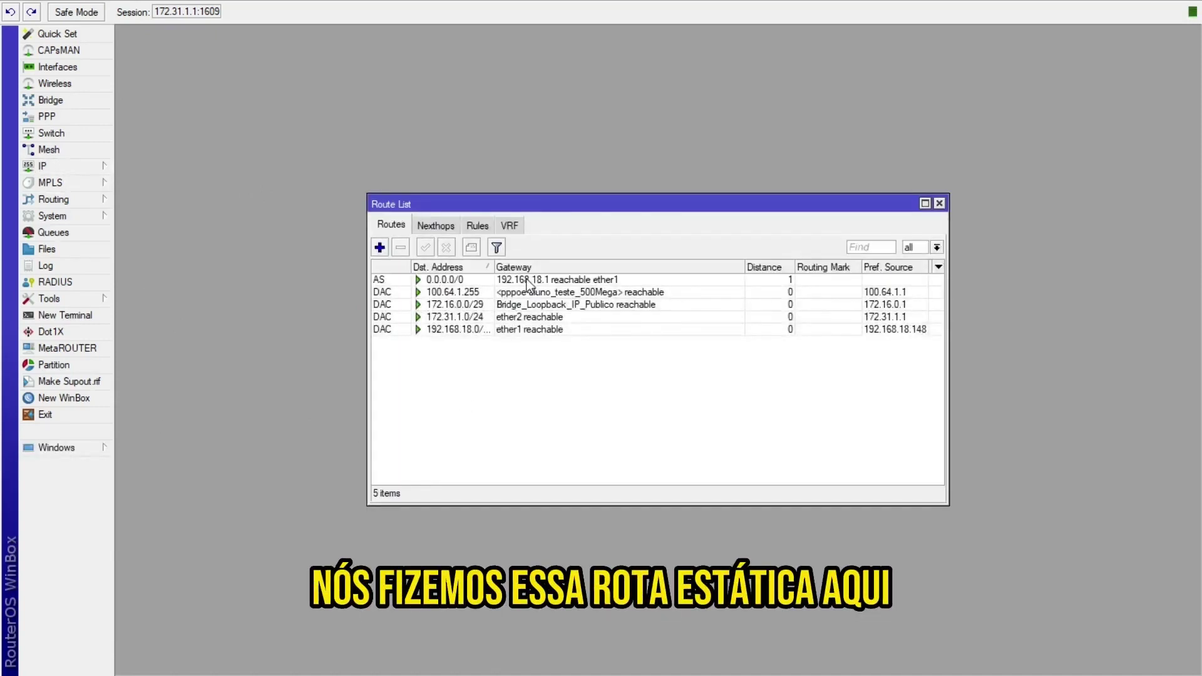
double_click(442, 280)
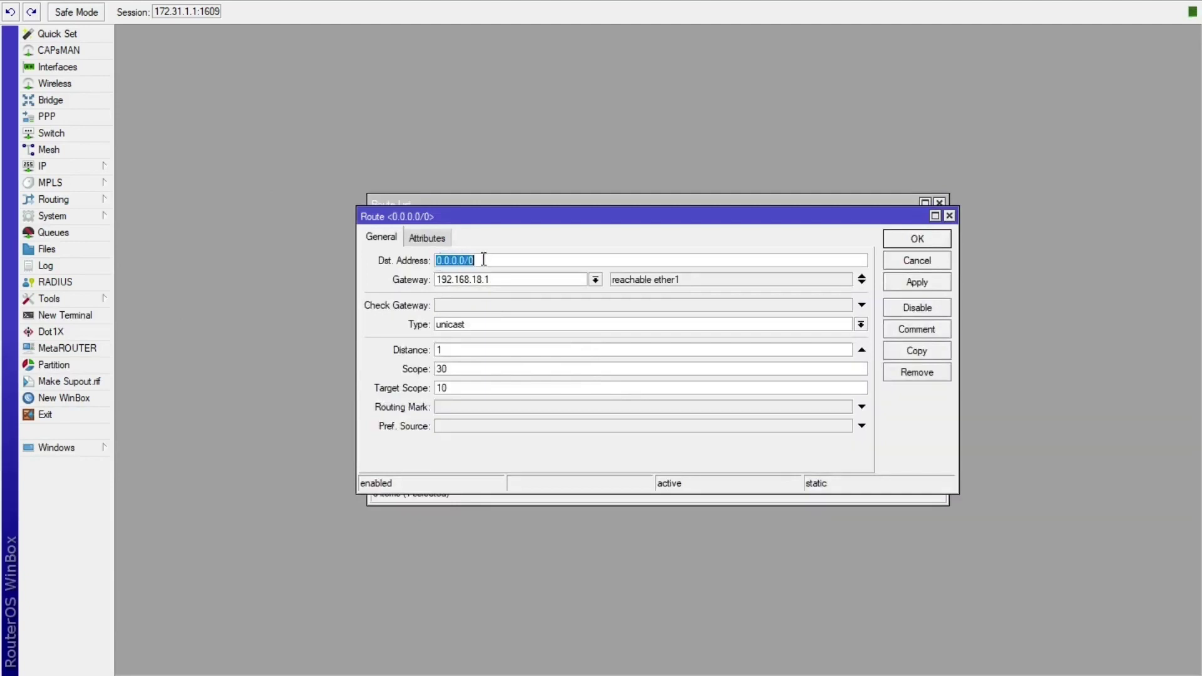
drag(438, 286, 498, 285)
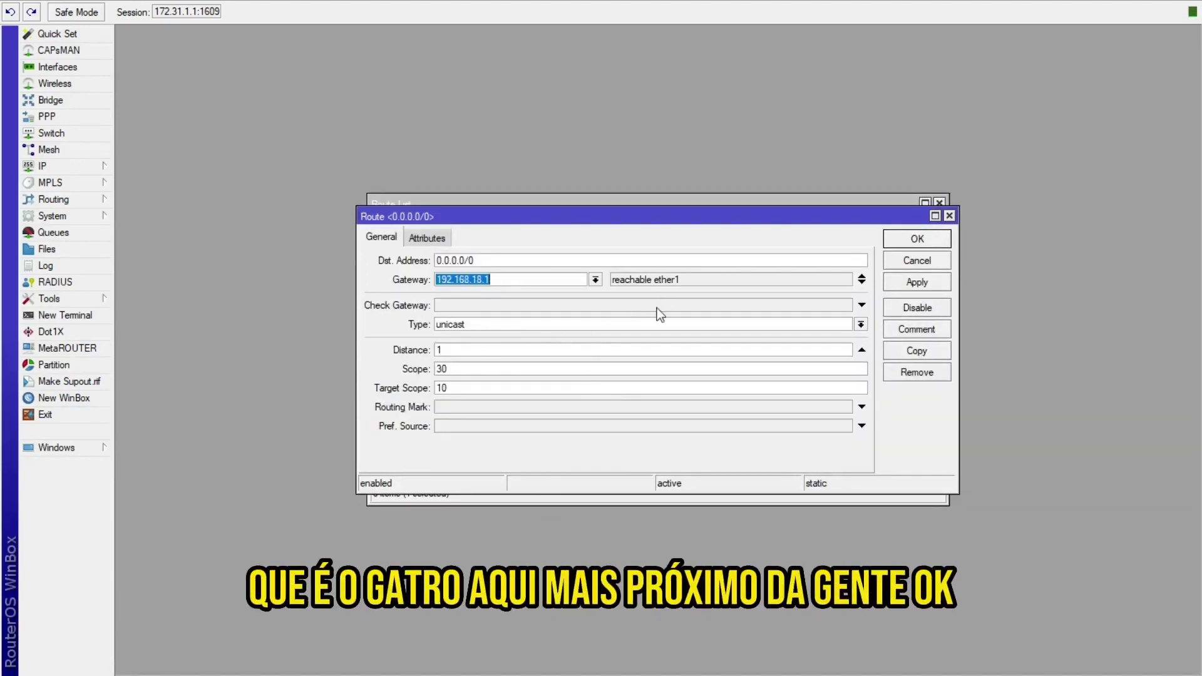
click(950, 216)
click(940, 205)
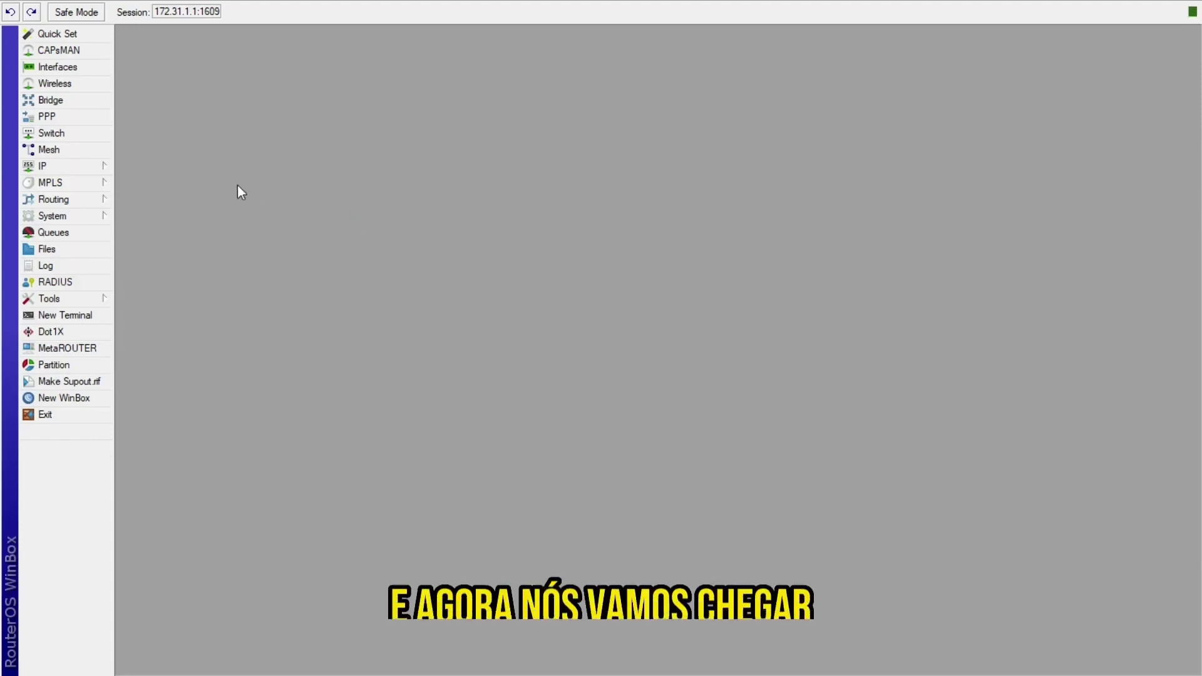
Review the PPPoE servers for the PON1 to PON8 VLANs and the Clientes_PPPoE_Rede_Interna server on ether2
click(48, 118)
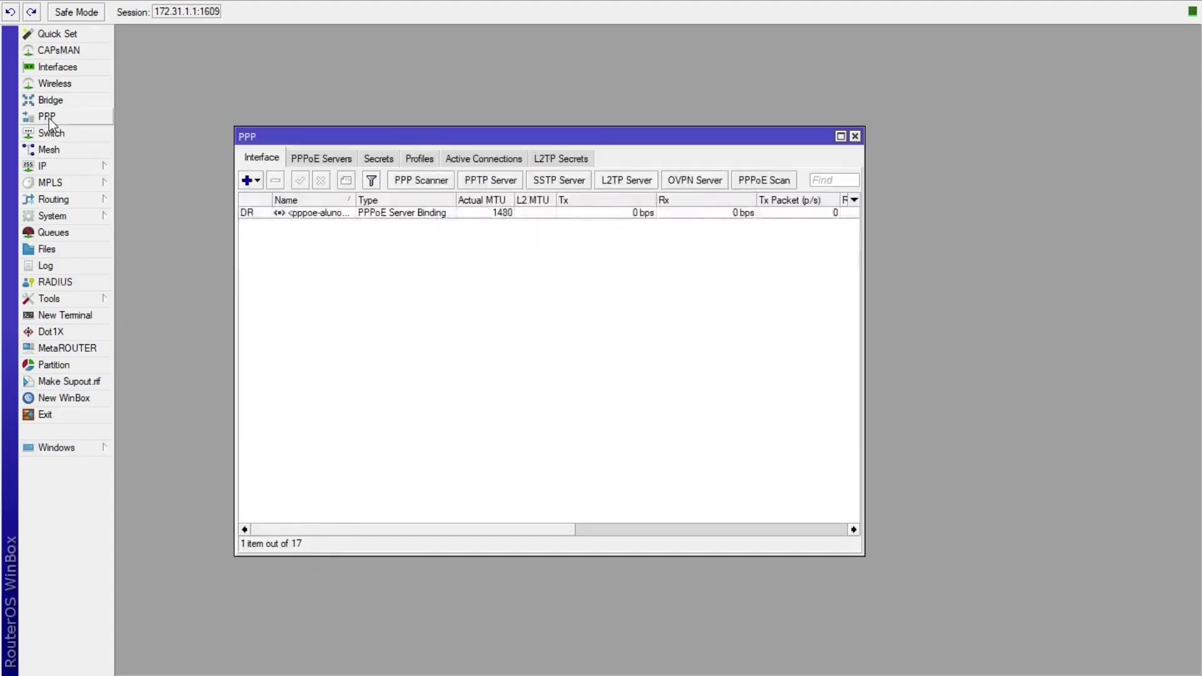
click(313, 160)
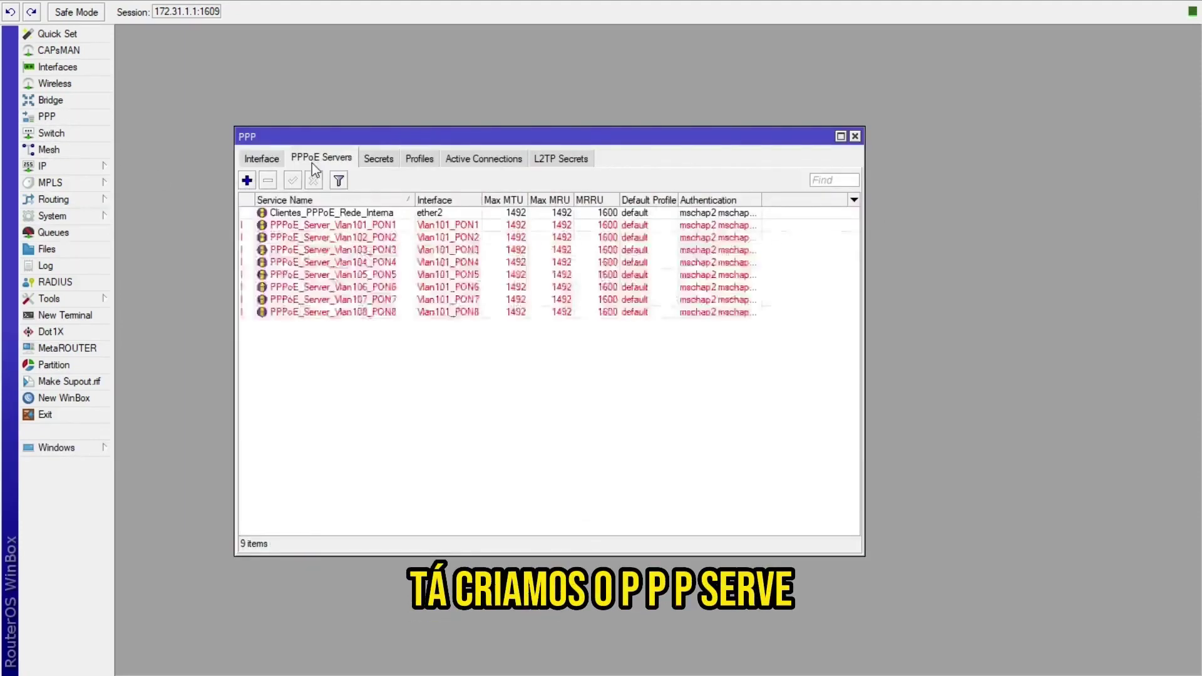
click(317, 227)
click(317, 239)
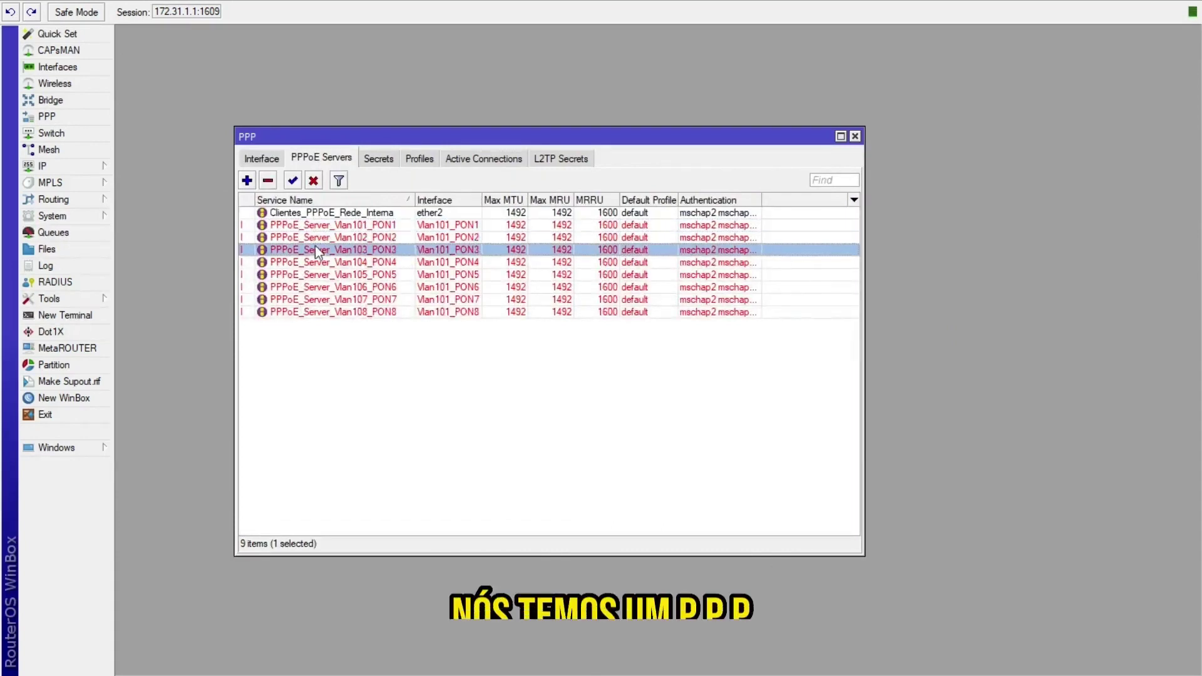
click(317, 250)
click(318, 263)
click(318, 275)
click(320, 288)
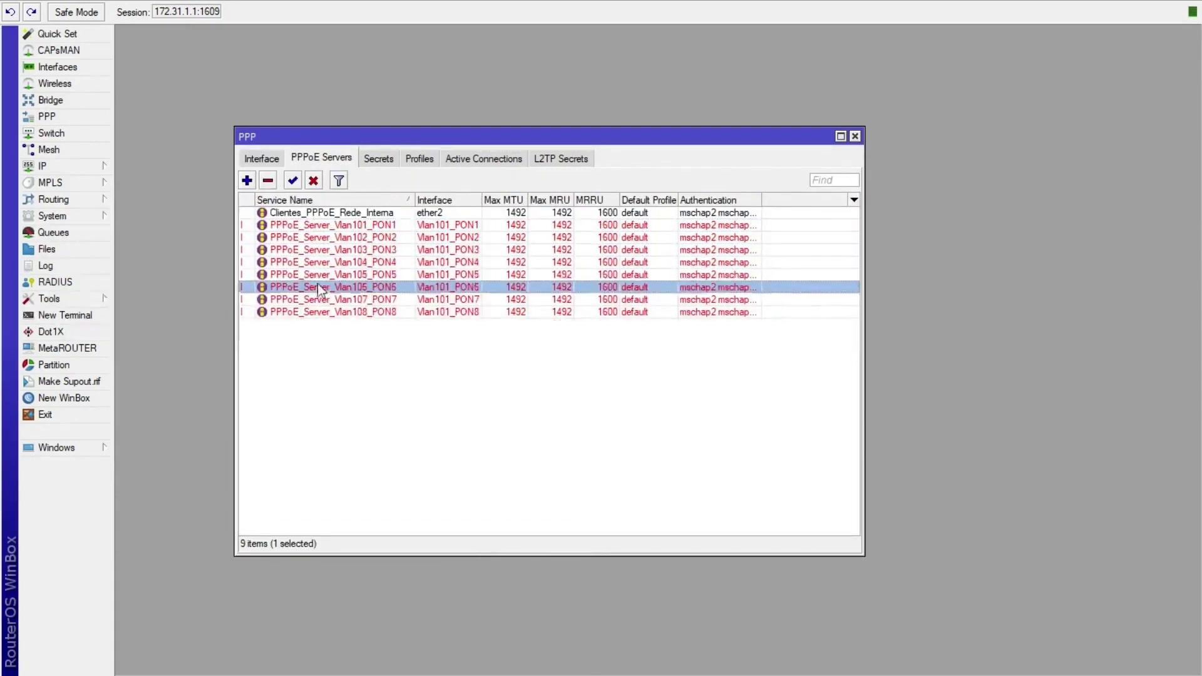
click(321, 300)
click(320, 313)
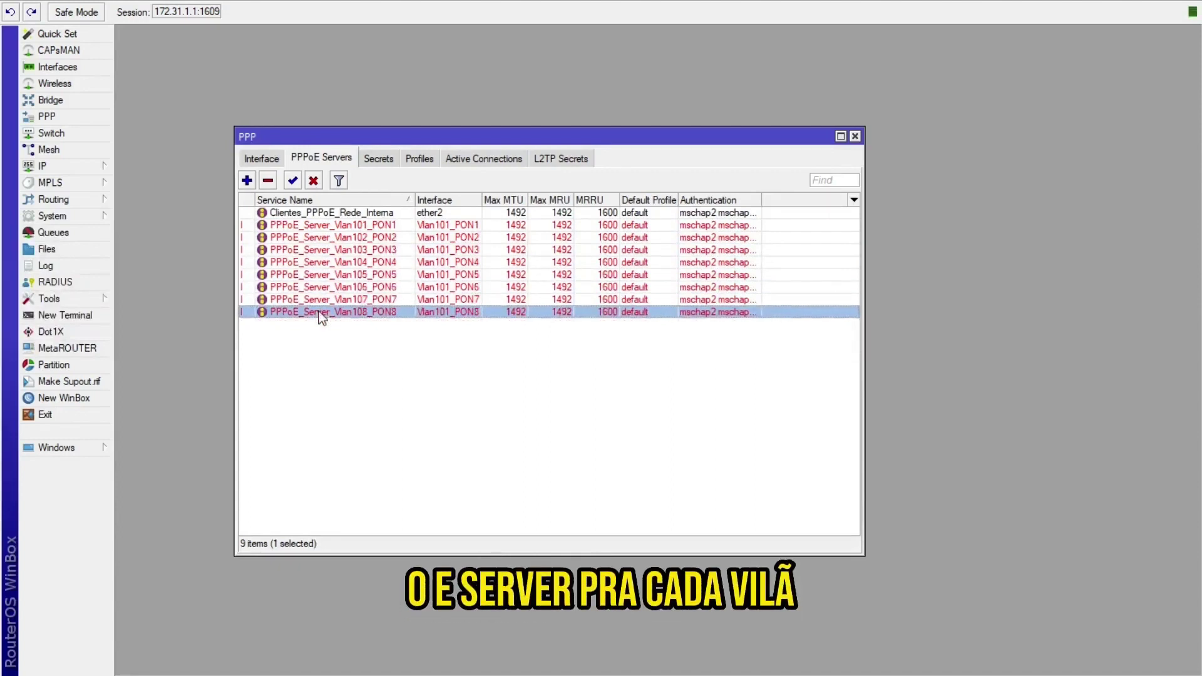
click(301, 214)
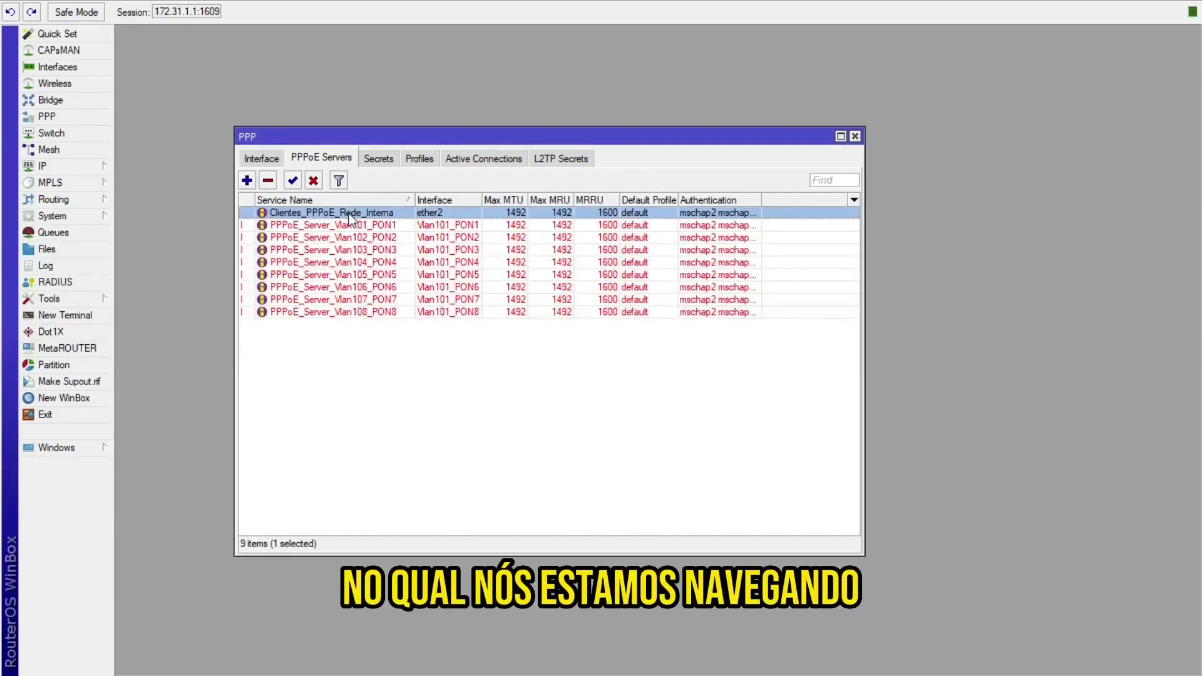
View the settings of the test client's PPP secret and leave them without applying changes
click(379, 162)
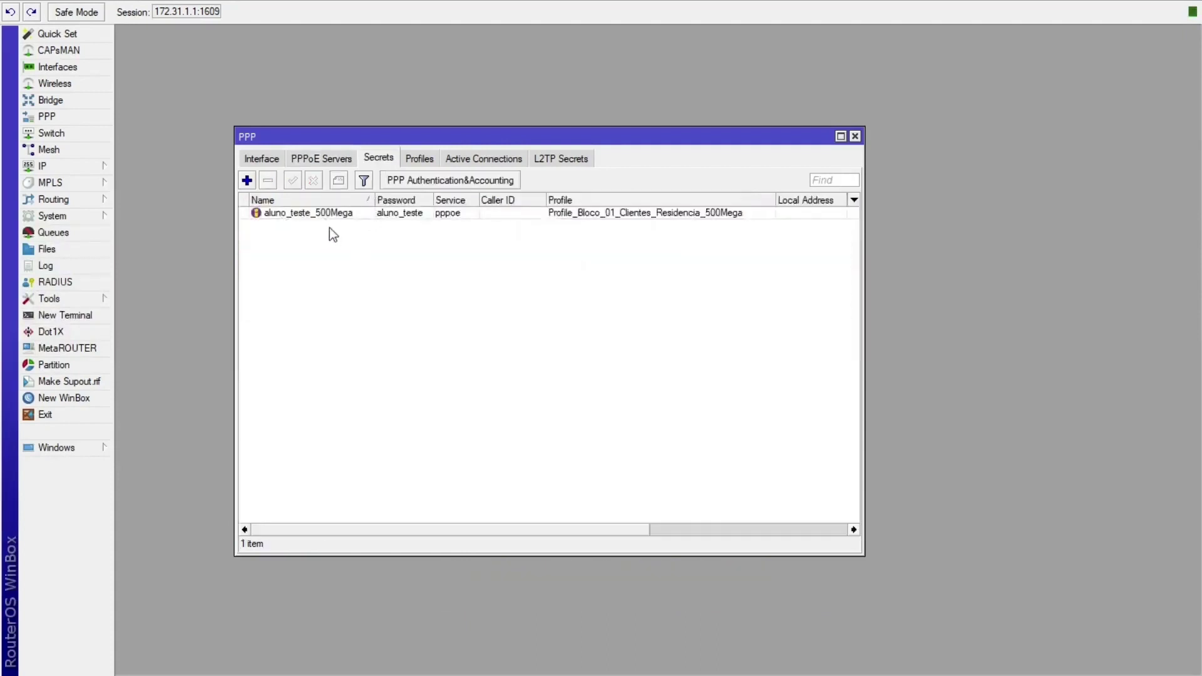
double_click(307, 214)
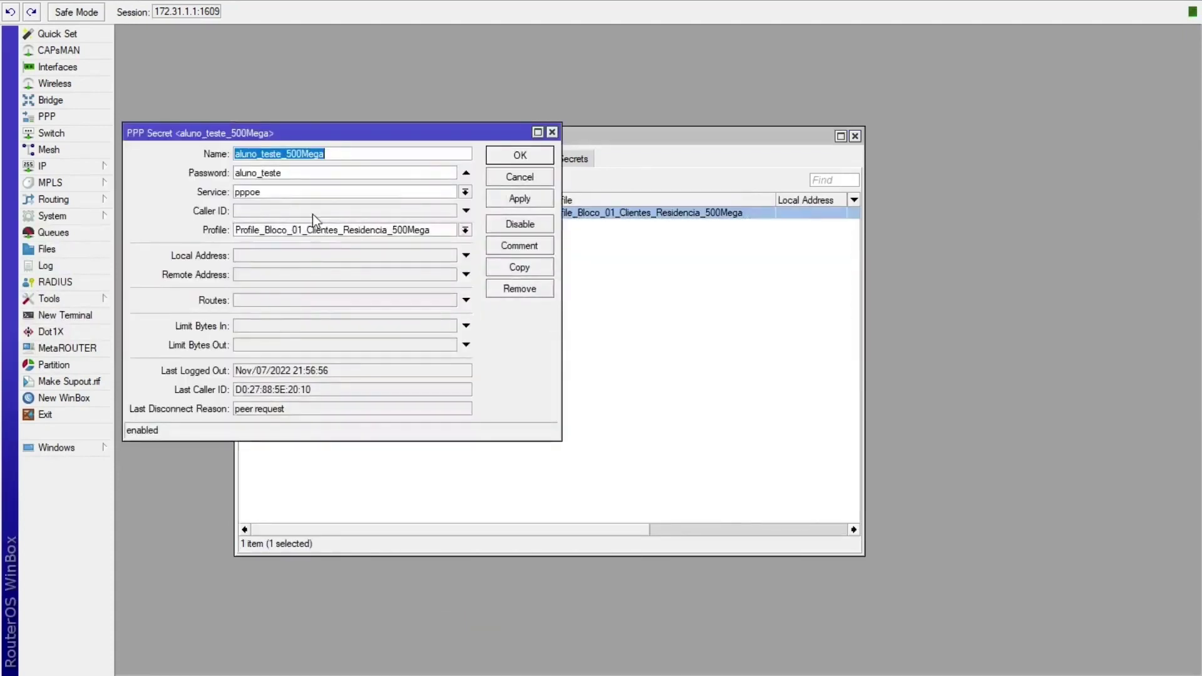
click(520, 176)
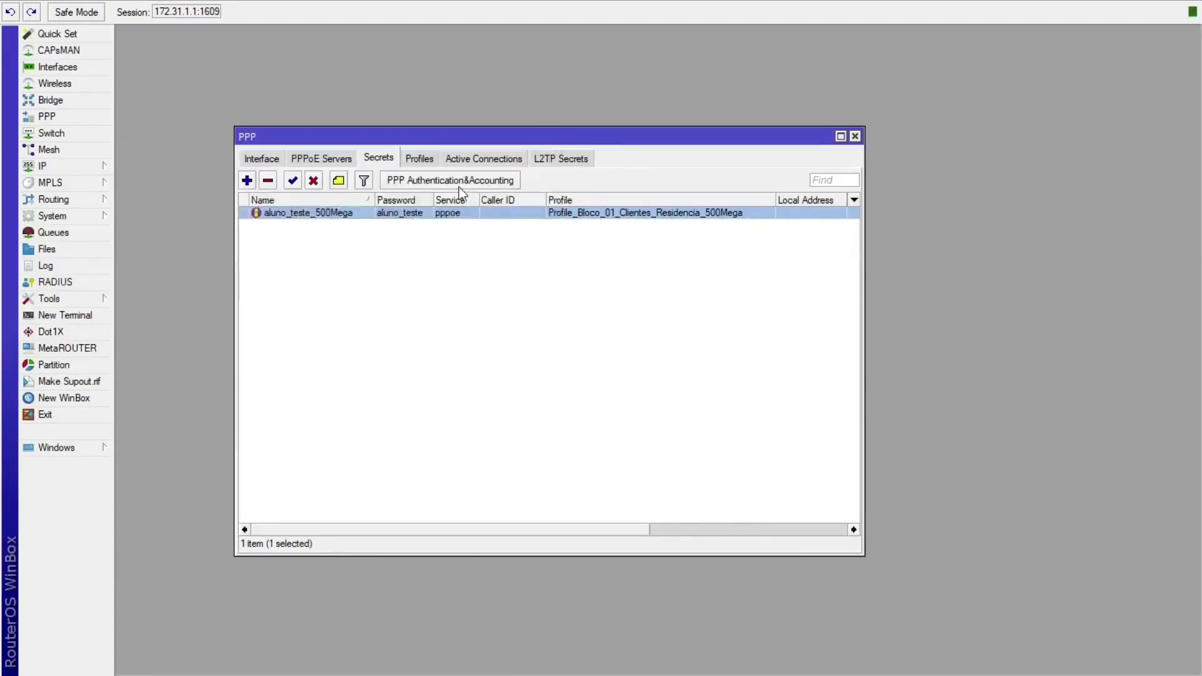
Examine the test client's active PPPoE connection and its assigned IP address, and close its details
click(480, 161)
double_click(302, 216)
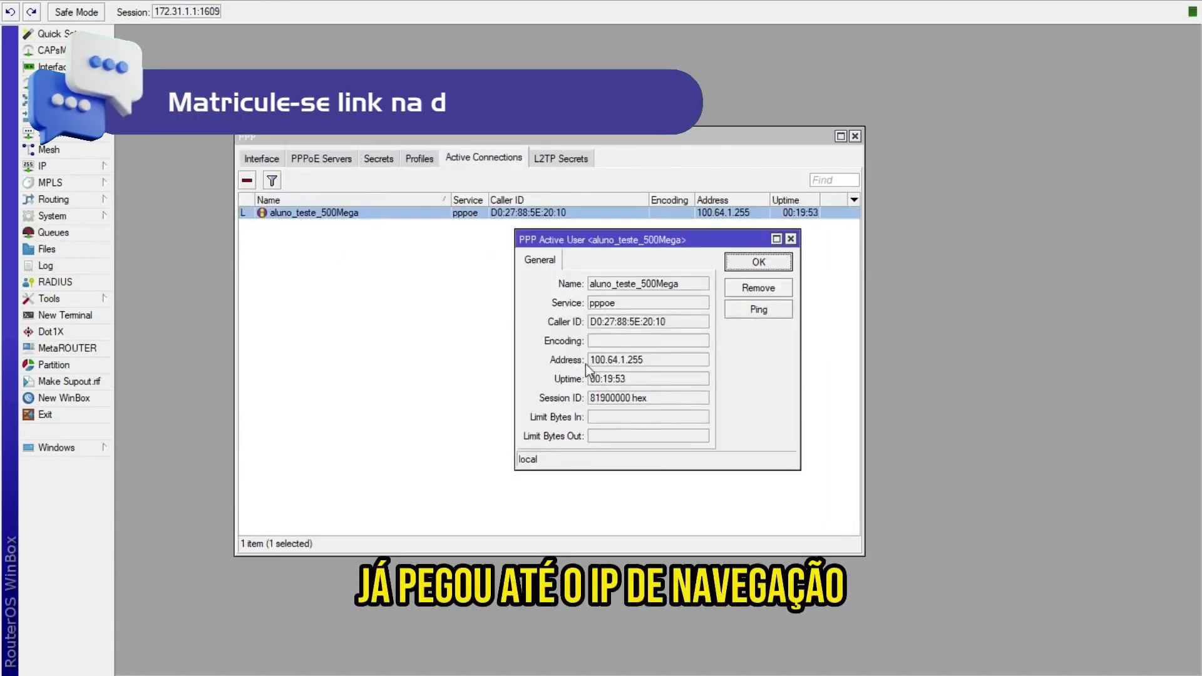
drag(592, 361, 647, 358)
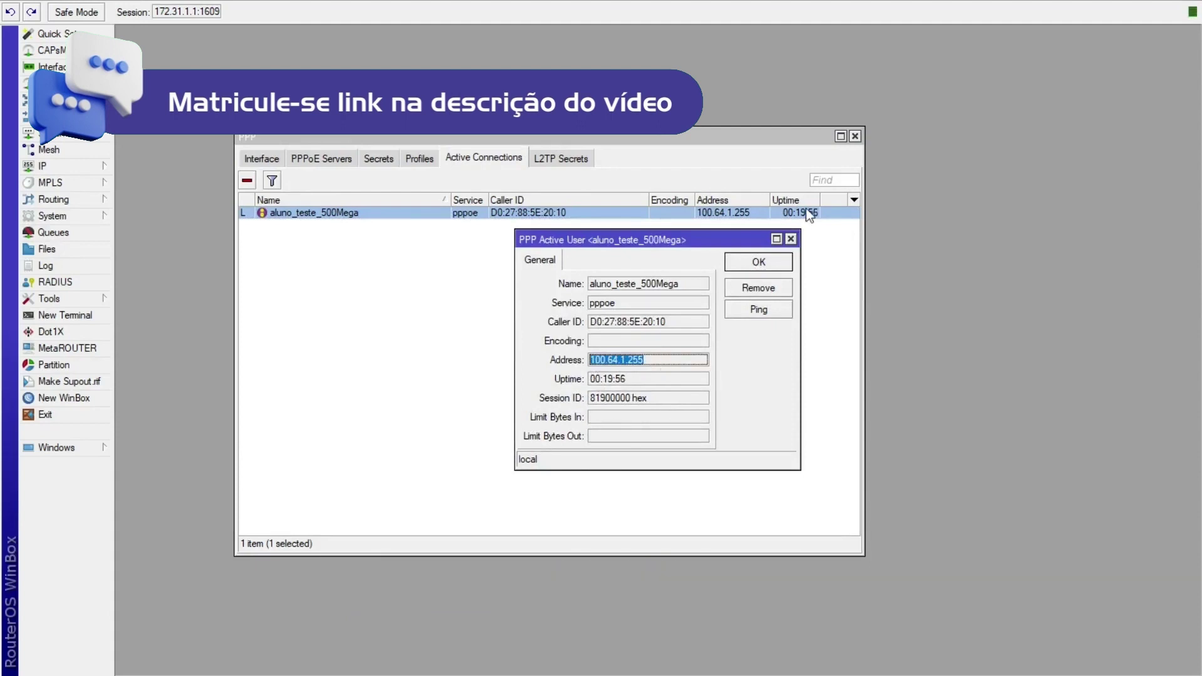
click(791, 240)
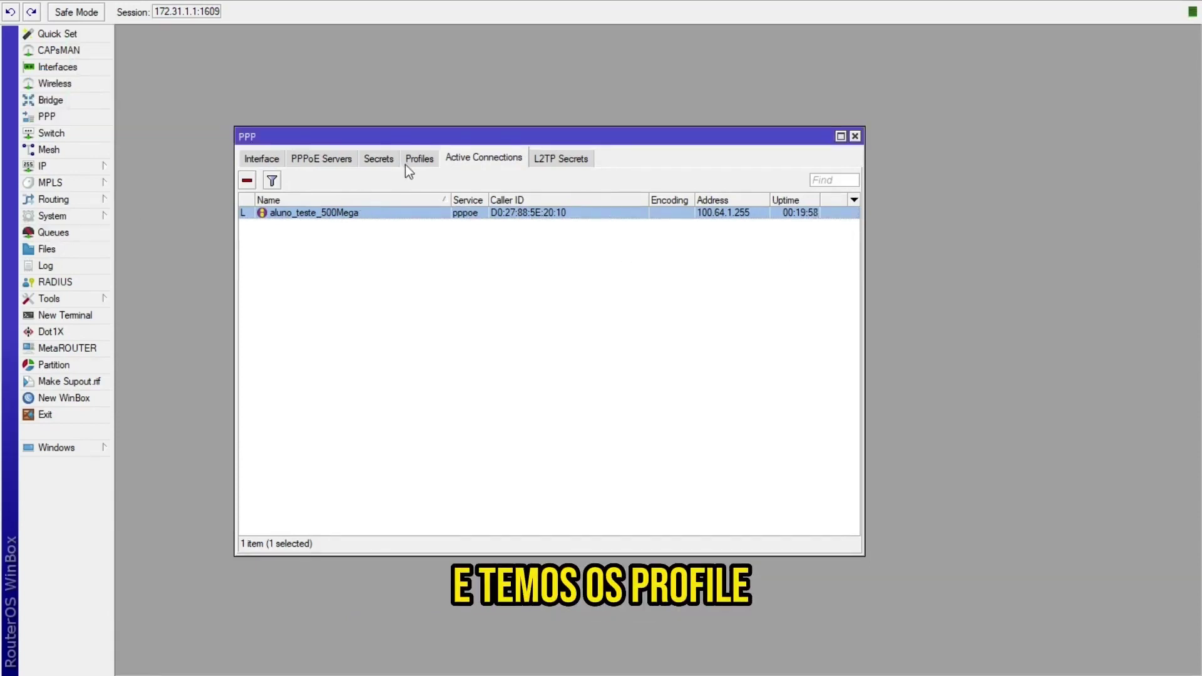
Review the PPP profiles' address pools and rate limits, comparing the 1024Mega and 500Mega profiles of Bloco_01, and close the PPP window
click(411, 160)
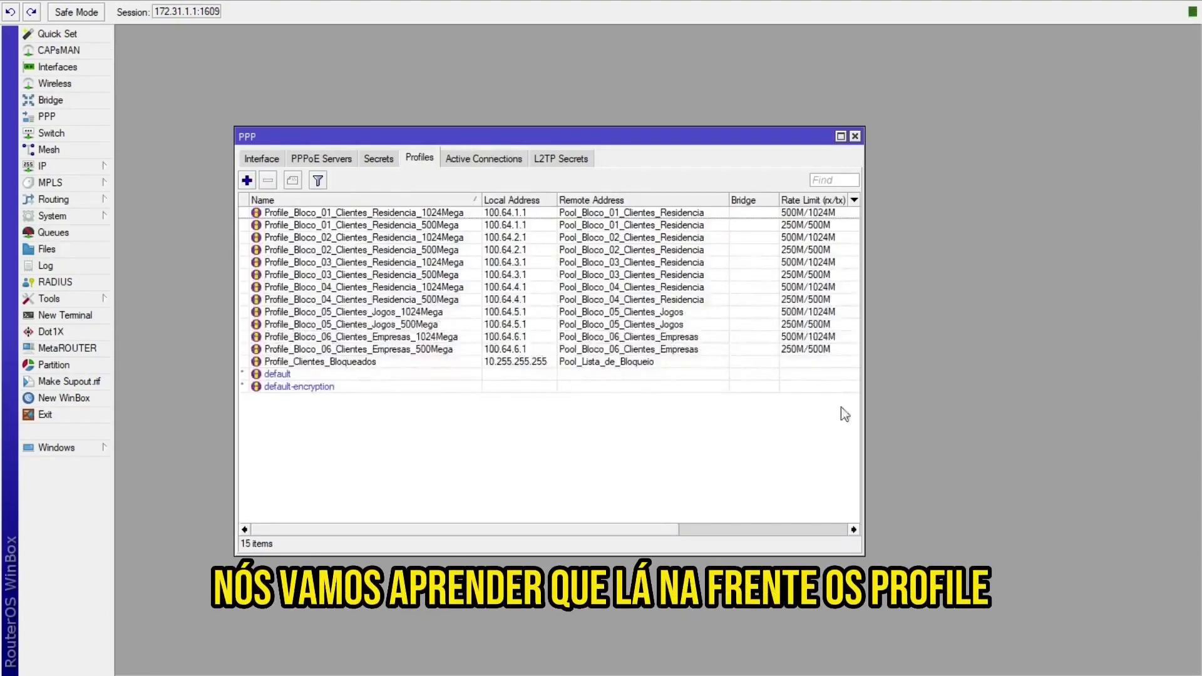
drag(863, 411, 1006, 421)
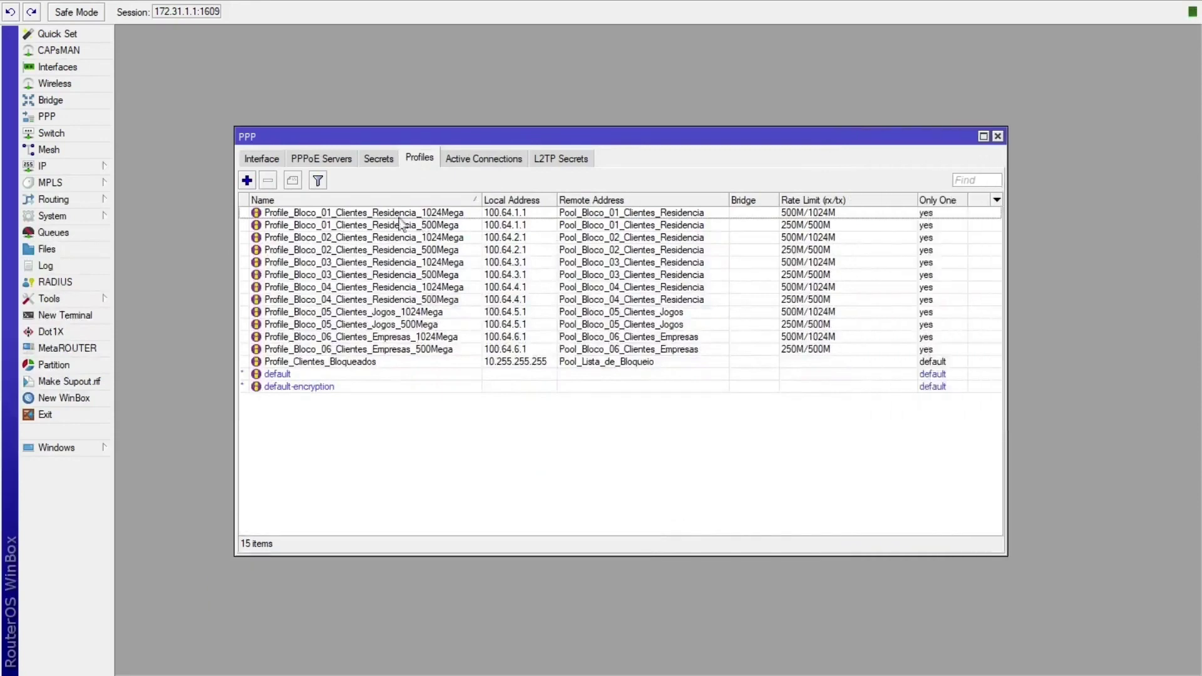
click(346, 215)
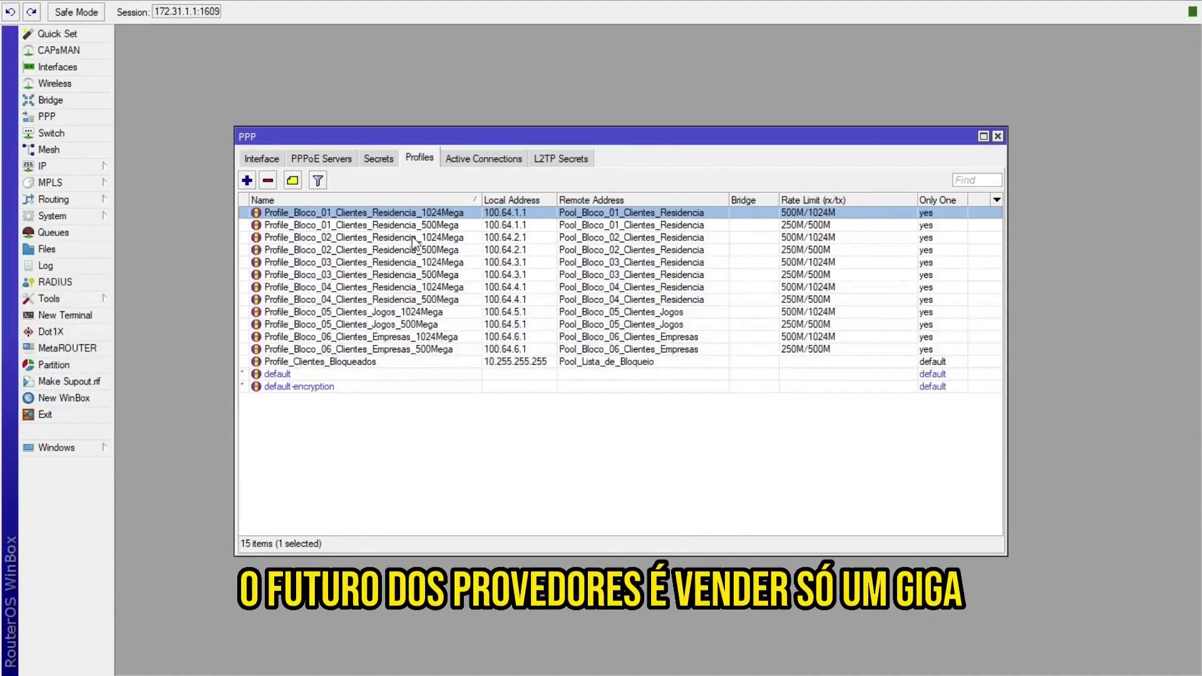
click(379, 227)
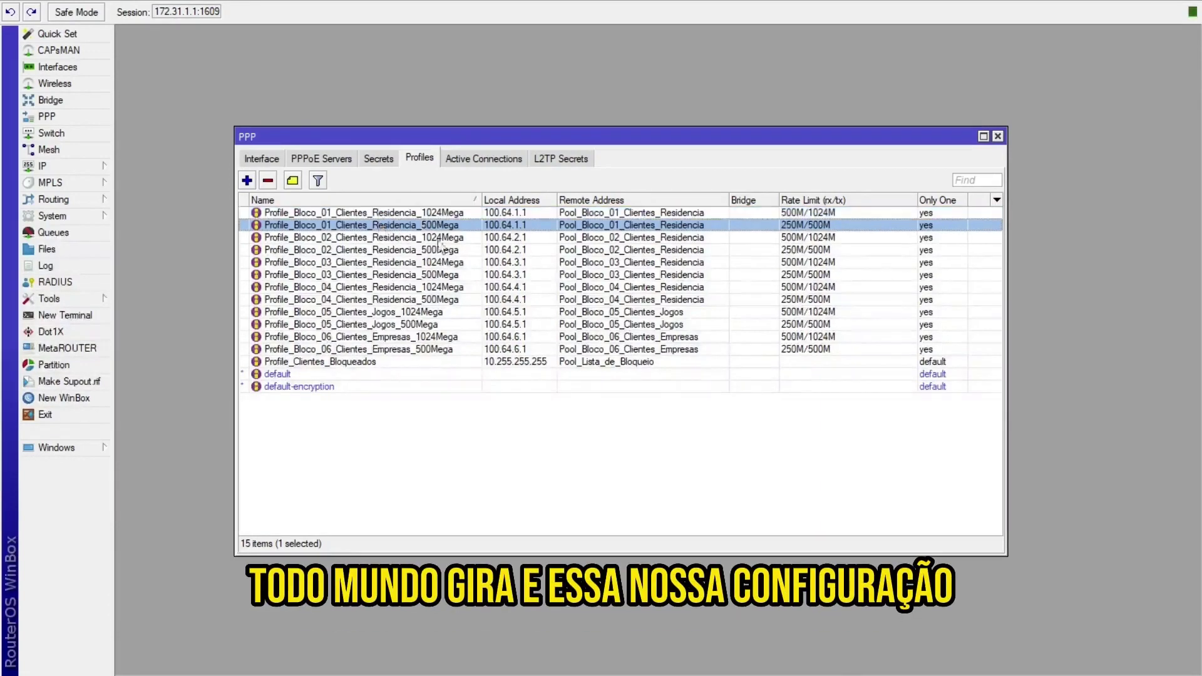
click(414, 214)
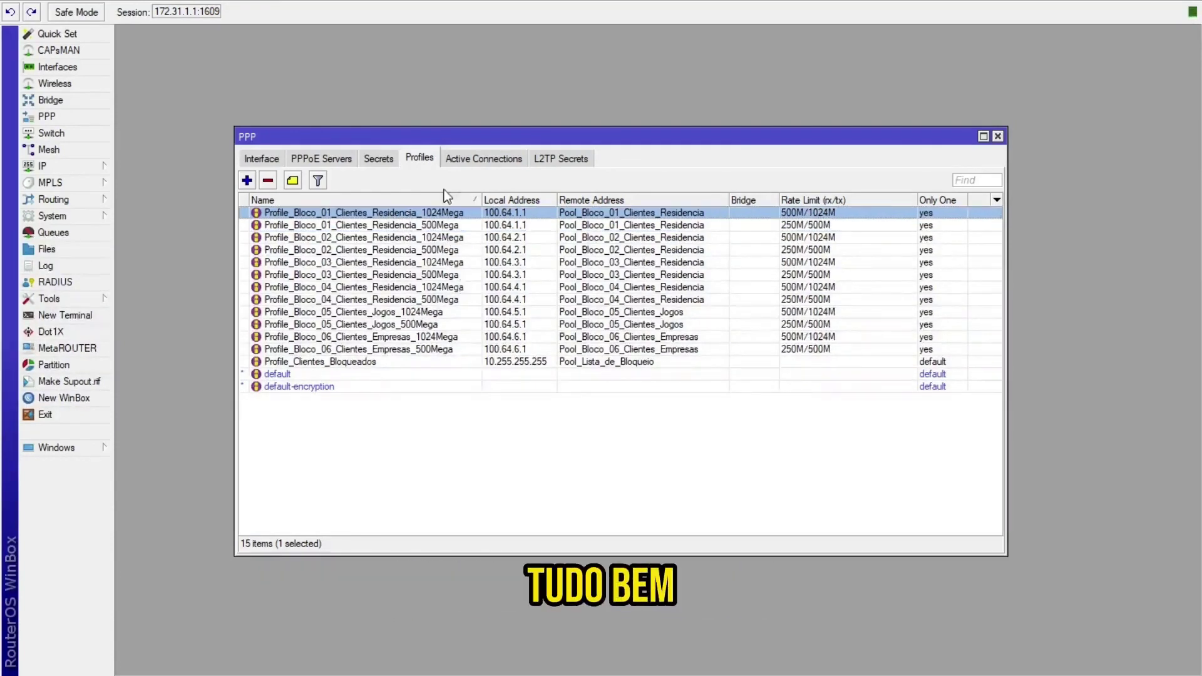
click(999, 136)
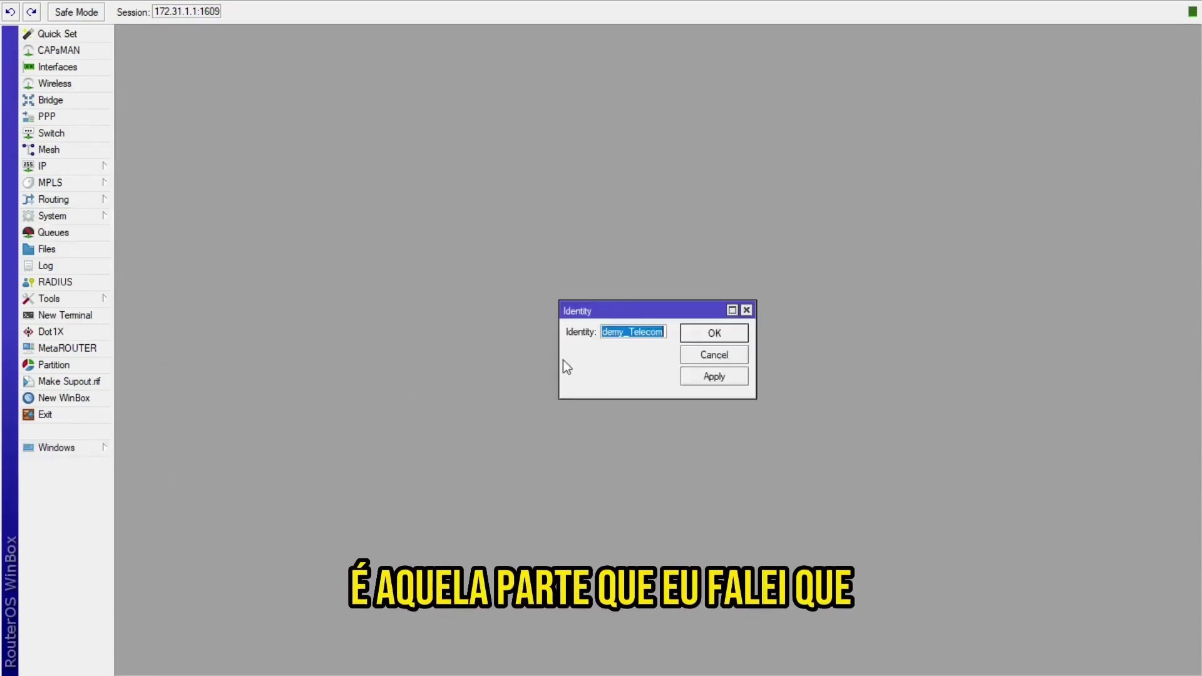
Widen the router's Identity window to read the full system identity, and close it without changes
drag(561, 360, 350, 360)
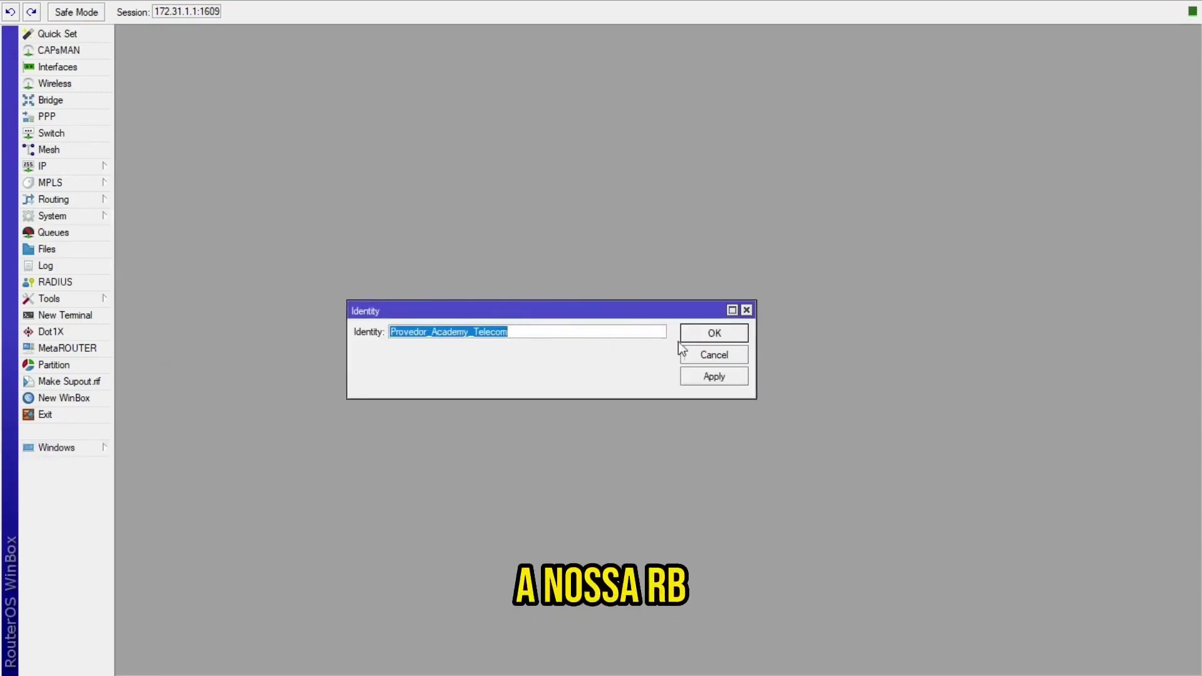
click(747, 310)
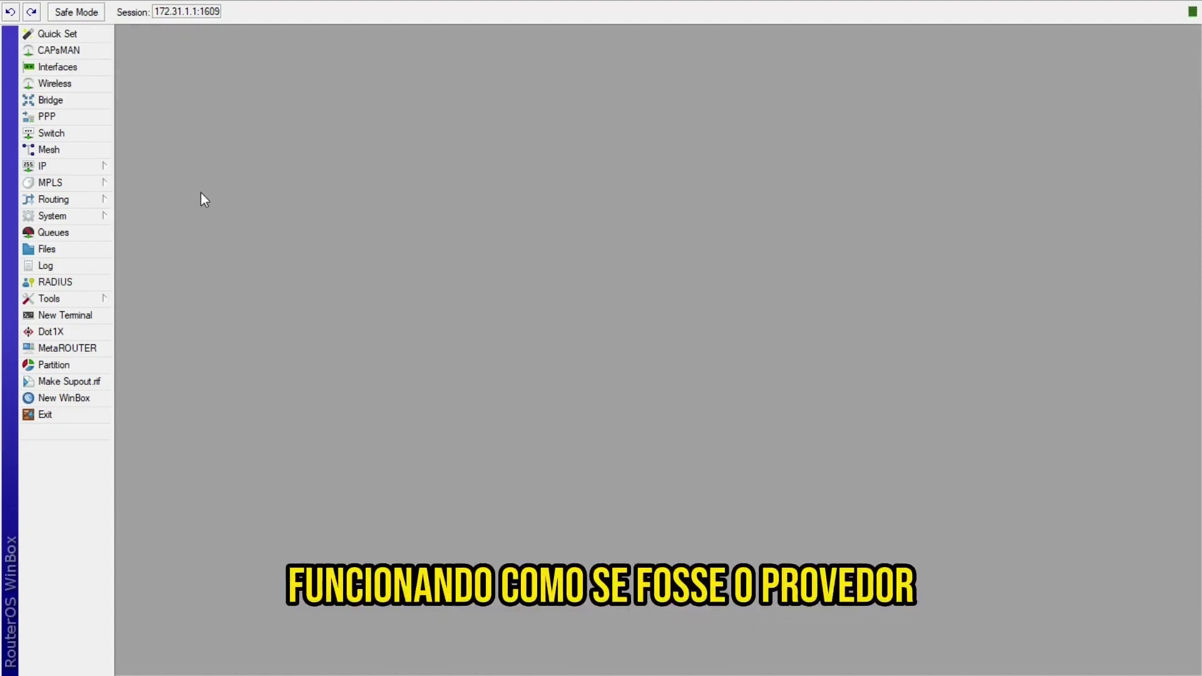
Examine the router log's entries for the test client's PPPoE authentication and connection, and close the log
click(45, 266)
drag(734, 489, 726, 568)
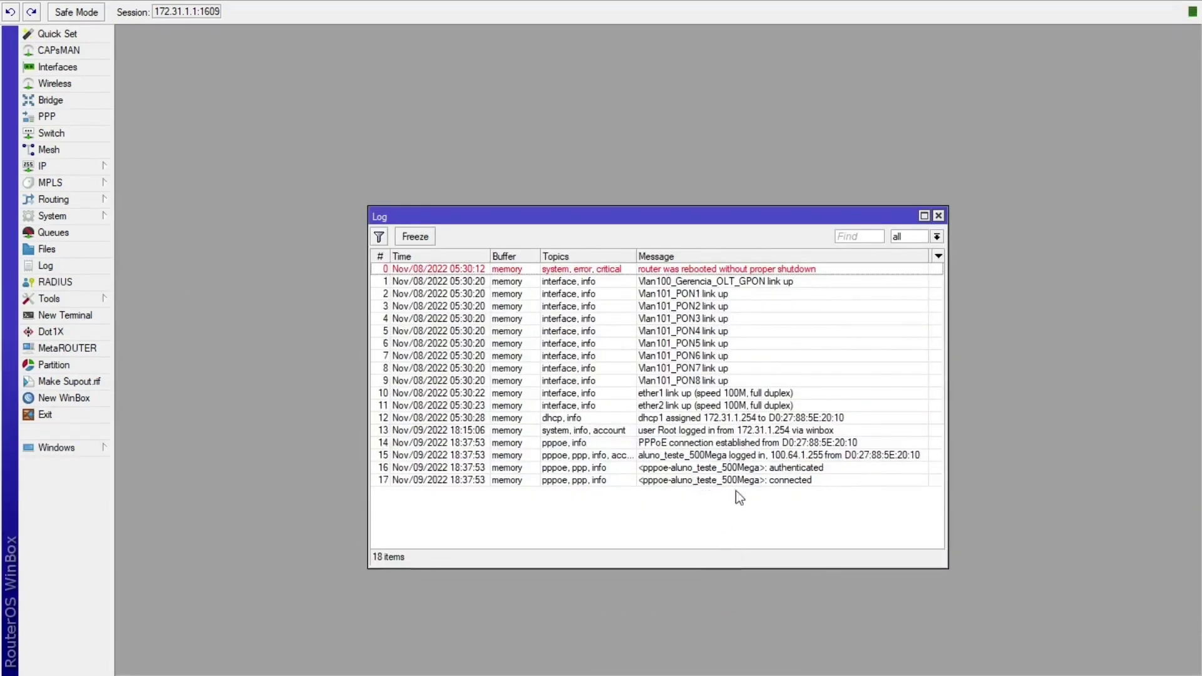
click(659, 481)
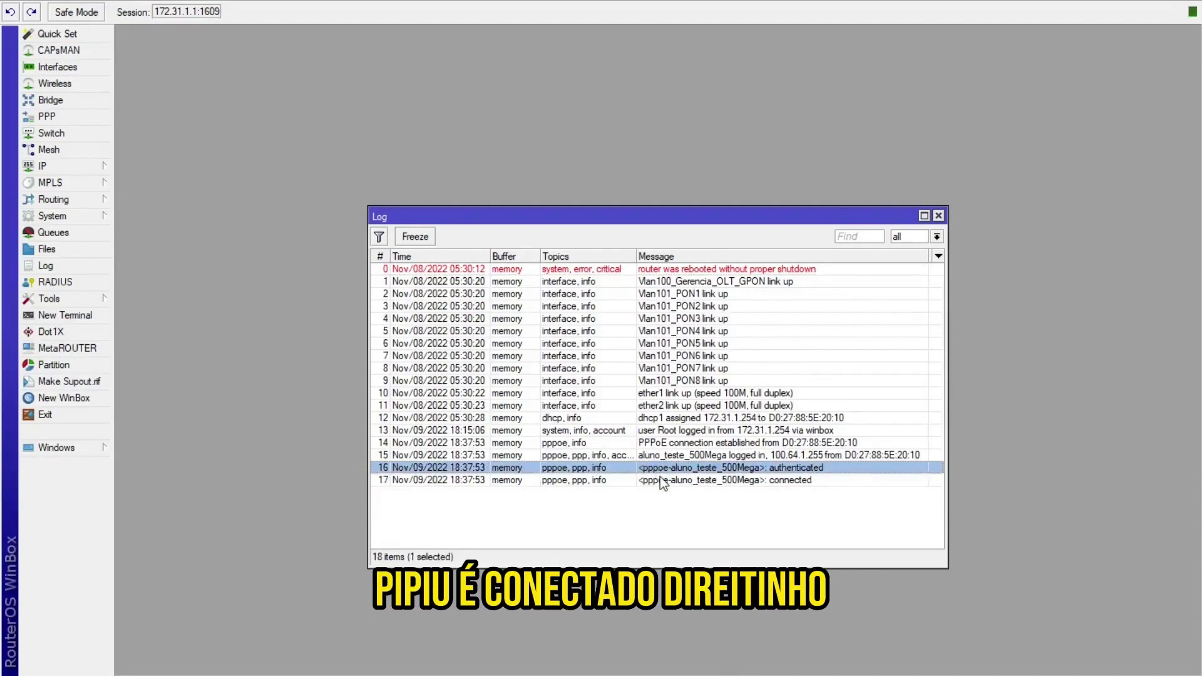
click(938, 216)
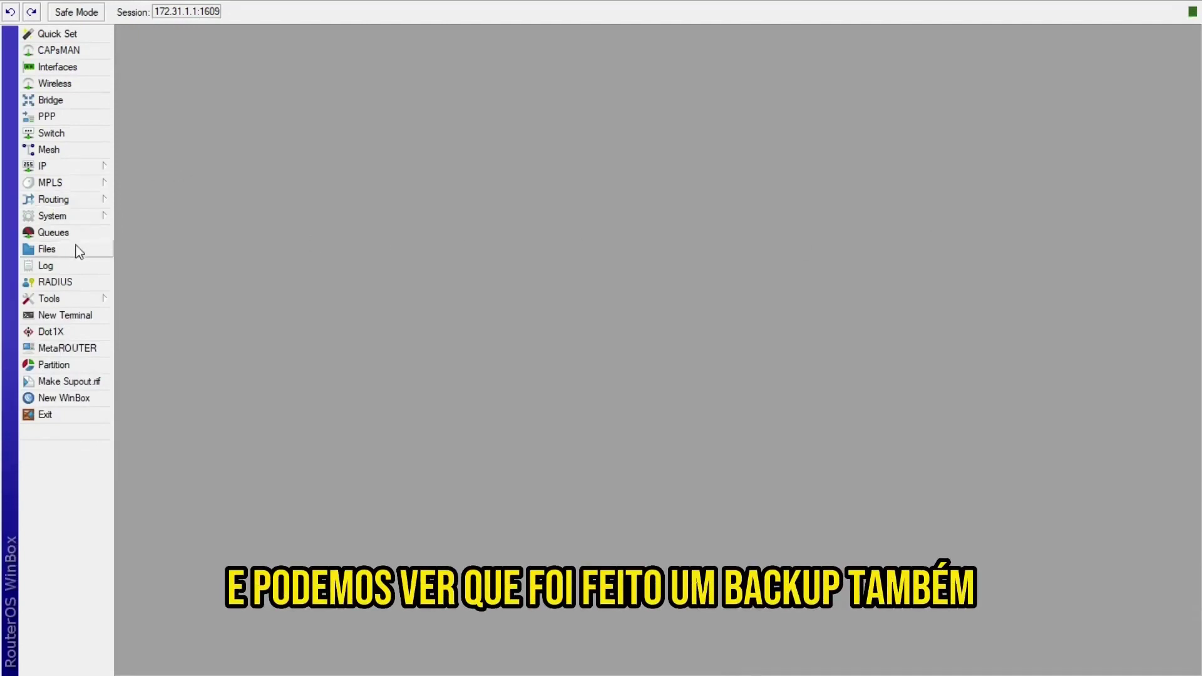
Check the router's file list for the existing Provedor_Academy_Telecom backup in flash, and close the list
click(55, 250)
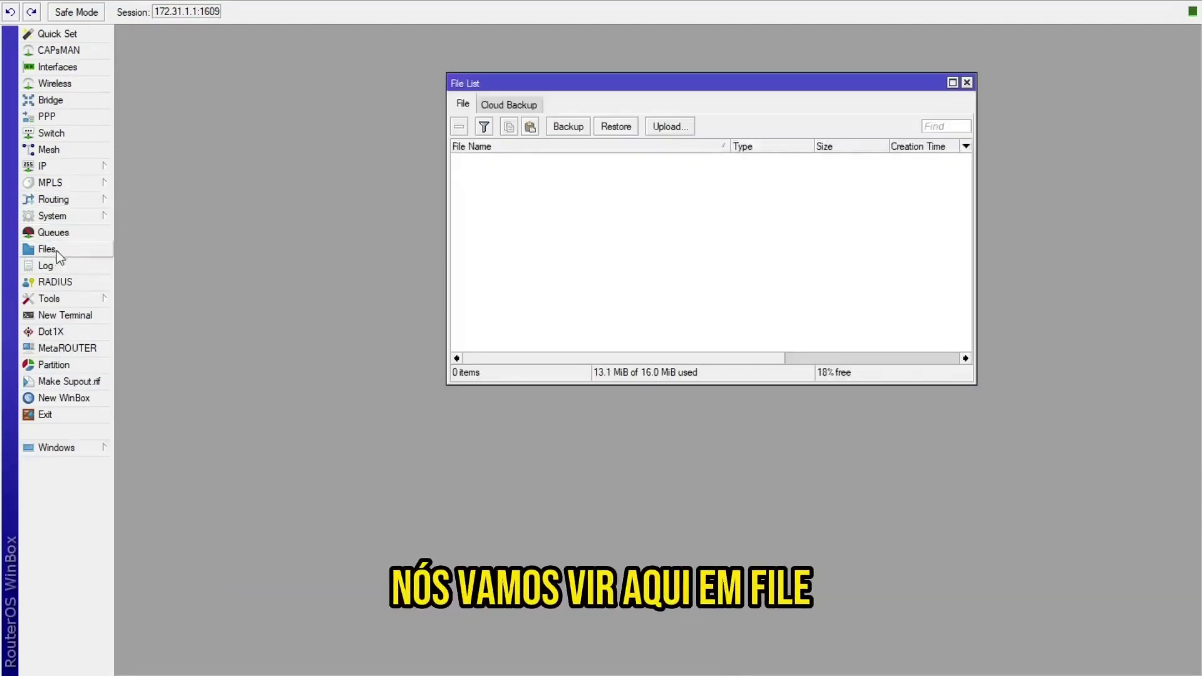
click(562, 176)
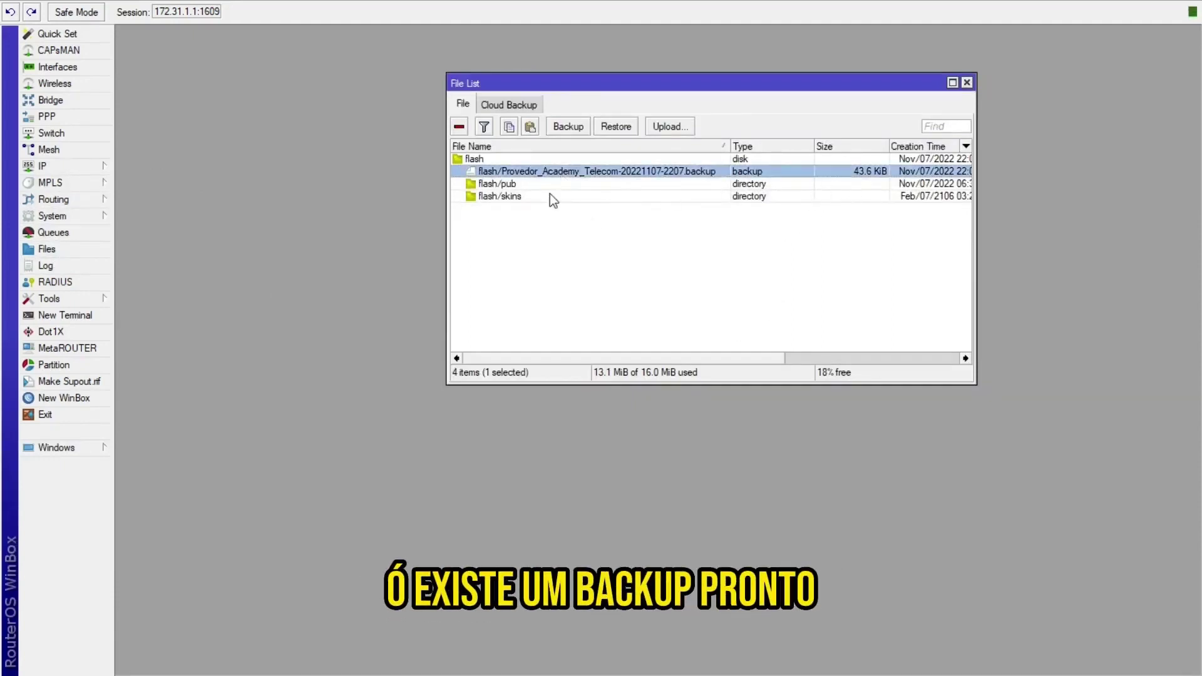
click(968, 83)
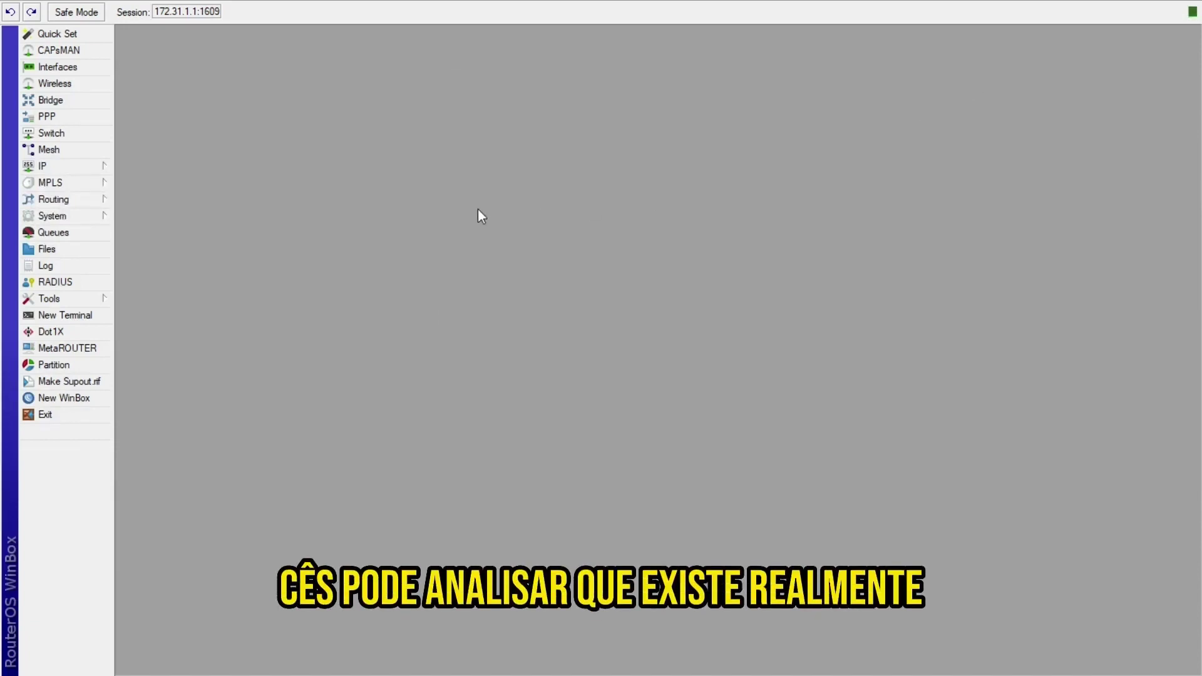